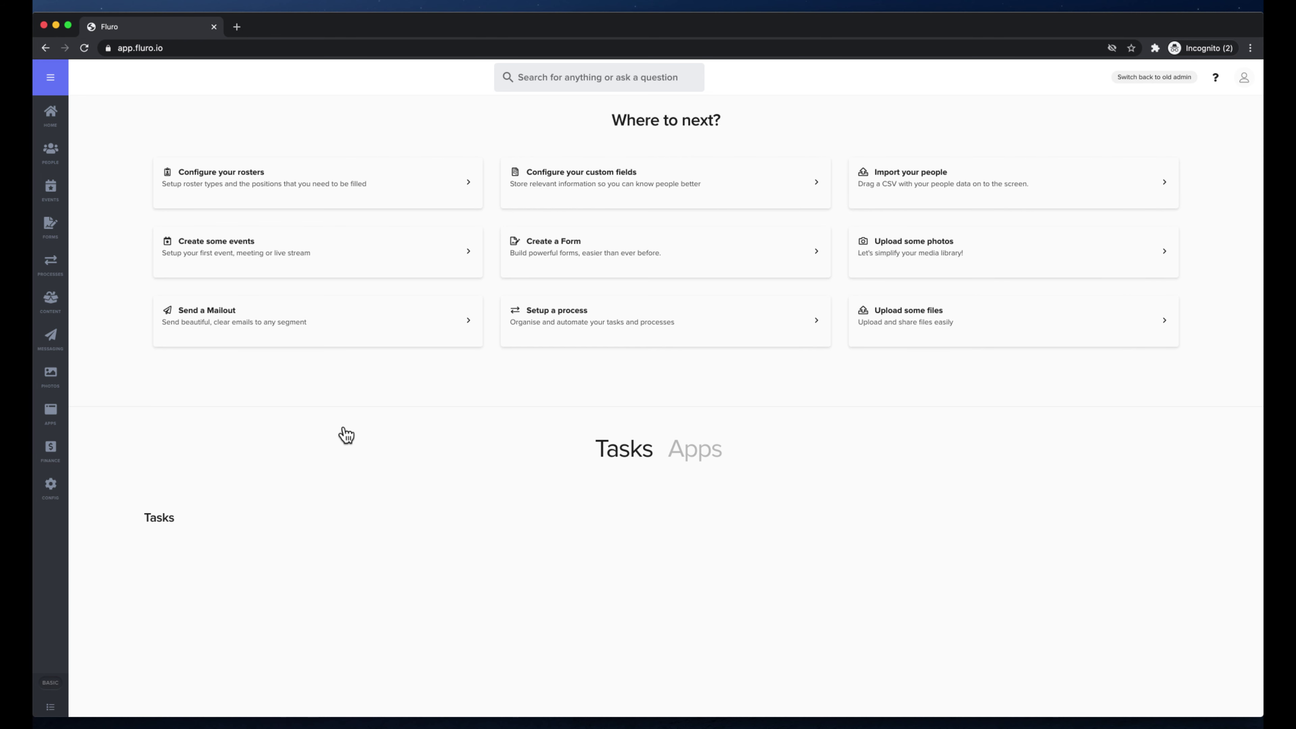
- Open the All Events list and start a new event to choose its type
click(51, 188)
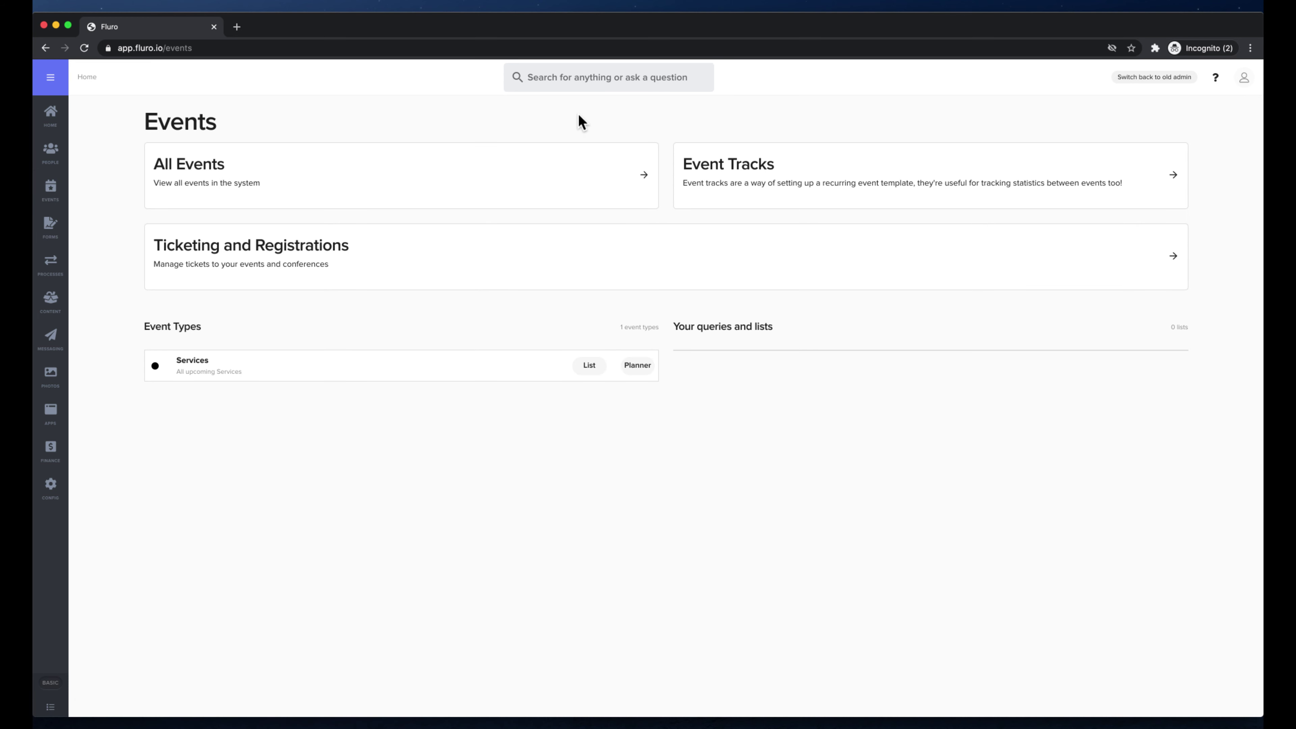
click(285, 165)
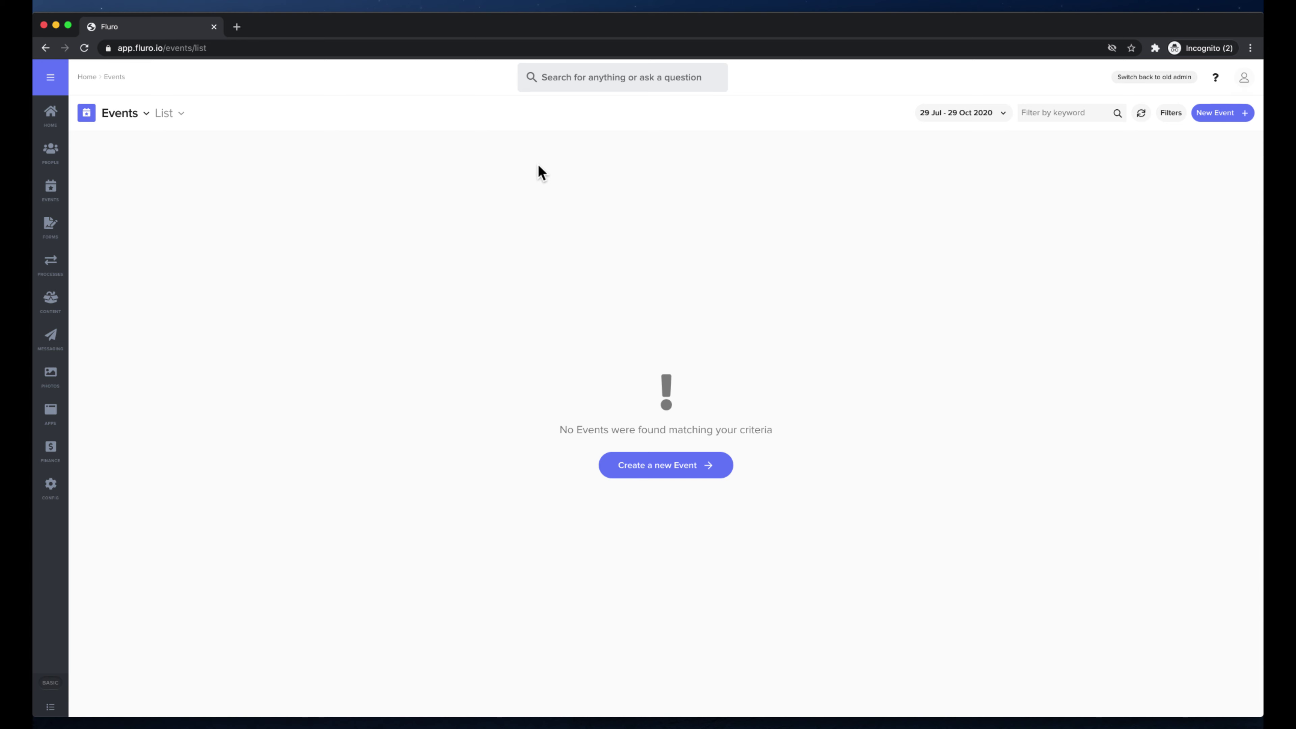
click(647, 469)
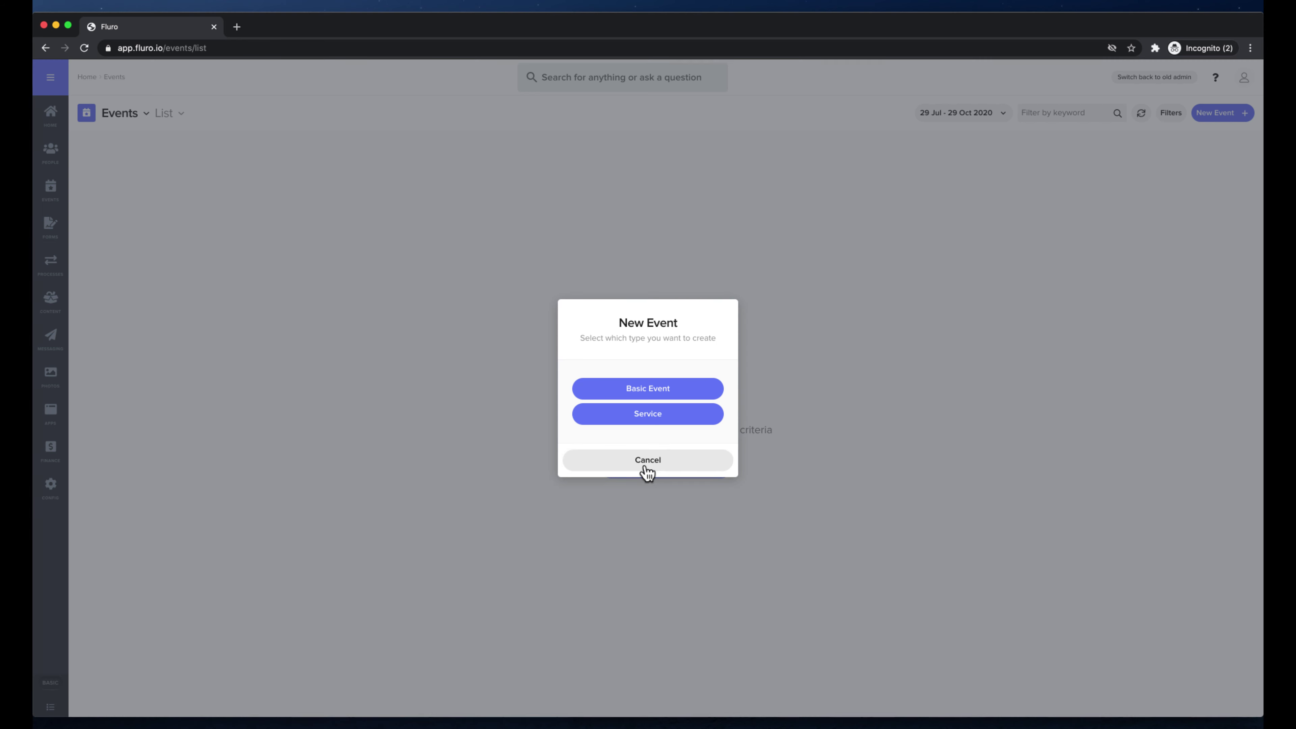
- Choose Basic Event, title it 'This is a tutorial event', and begin the Fluro subtitle
click(672, 399)
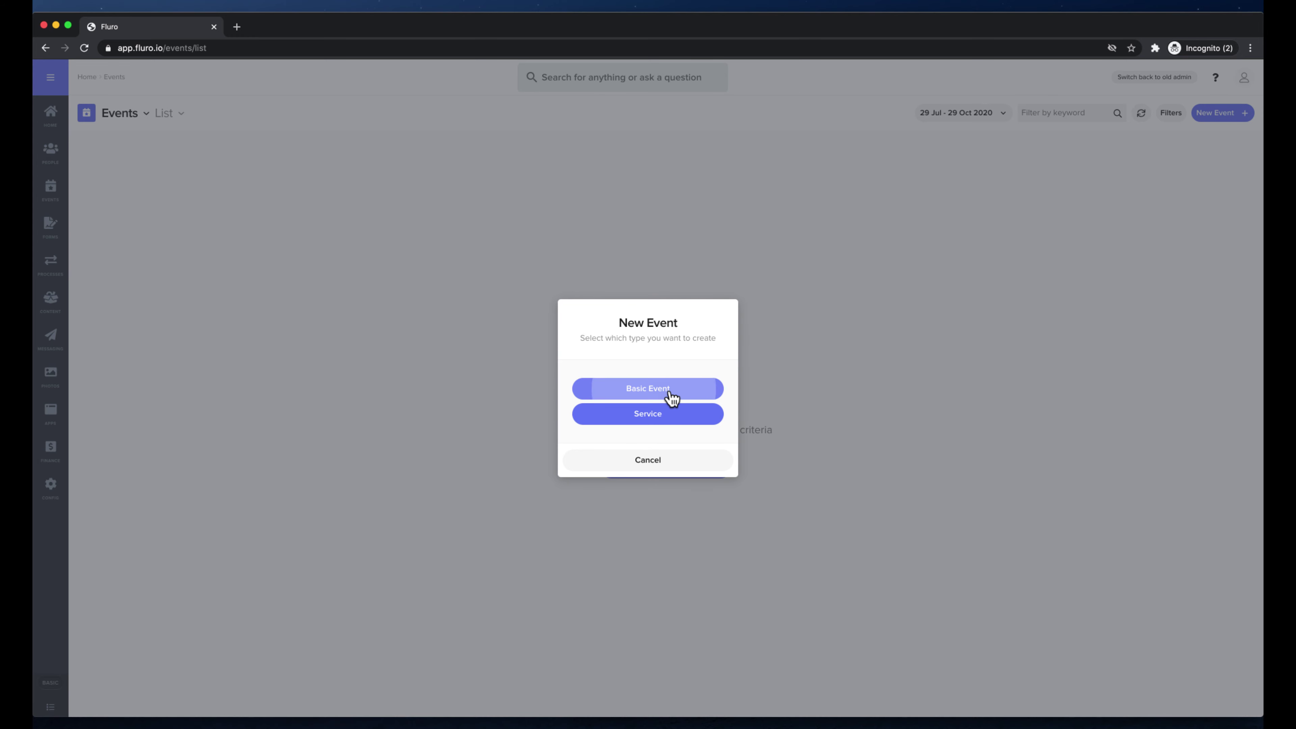
click(594, 230)
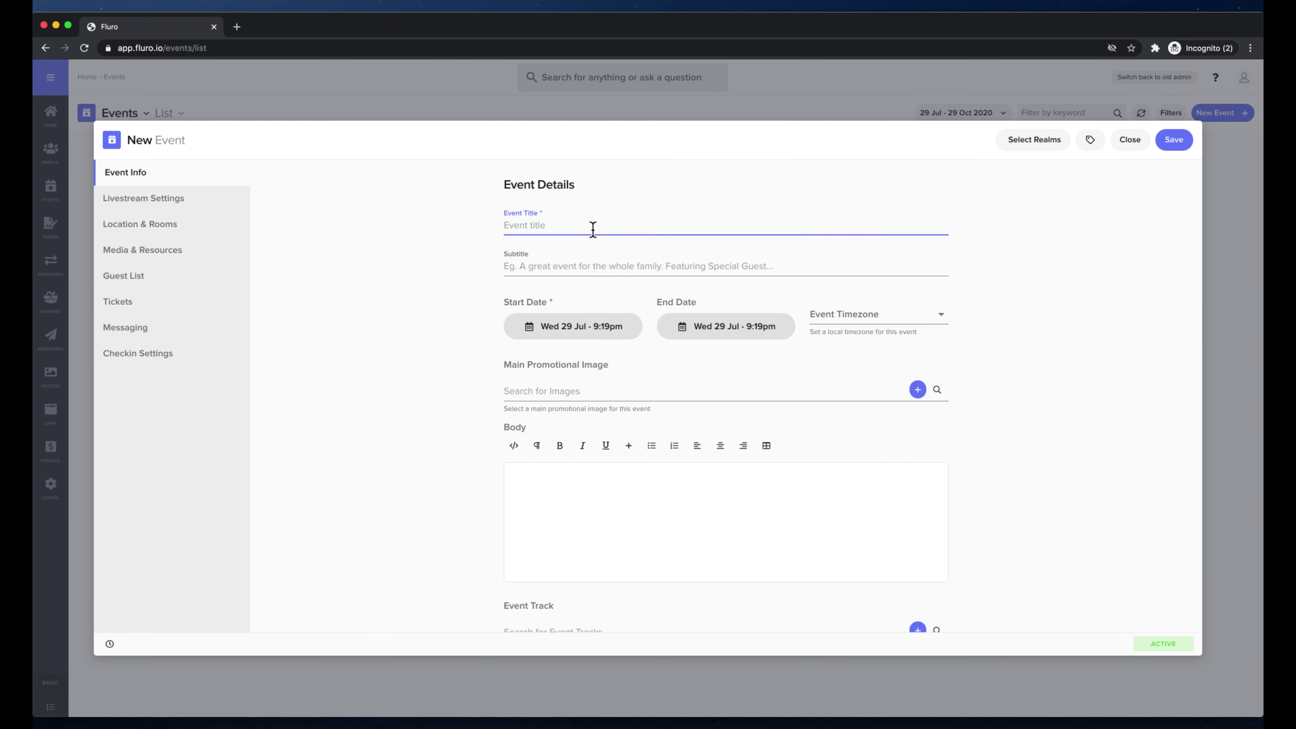
text(This is a tutorial ev)
key(BackSpace)
text(event)
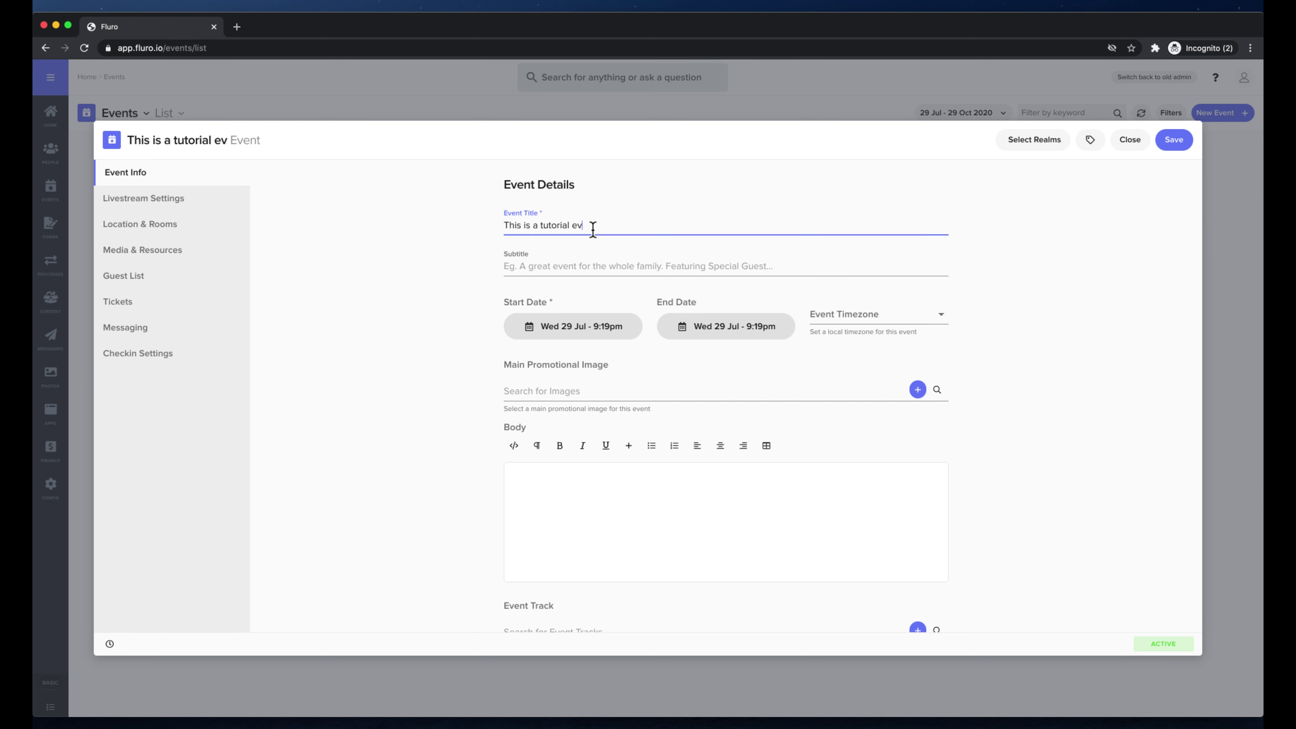
click(616, 262)
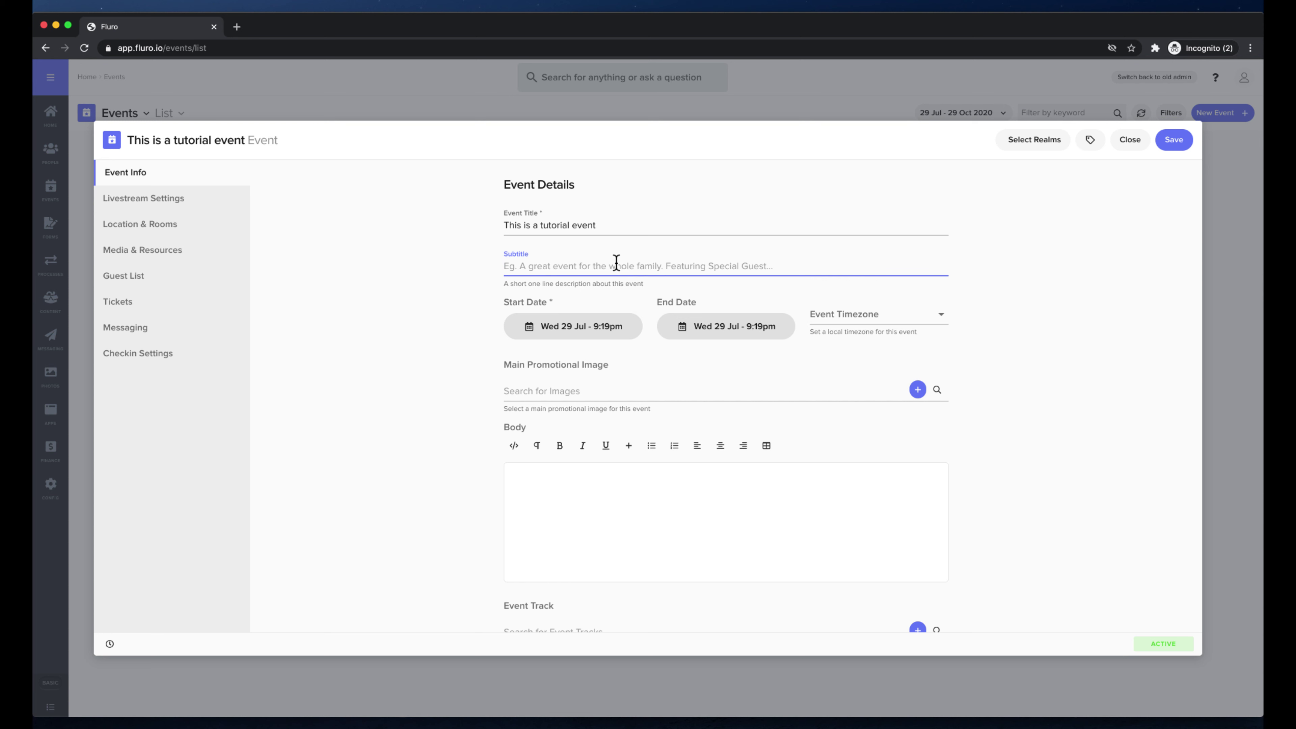
text(th)
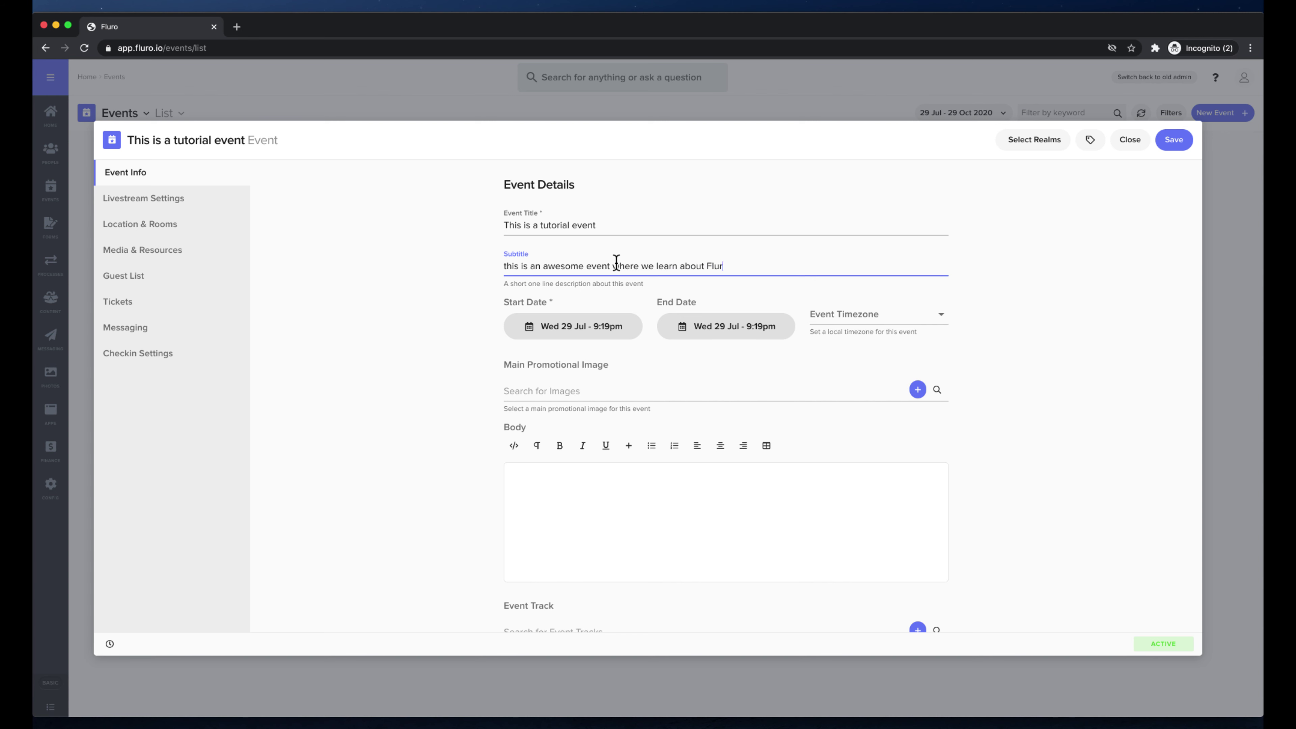
- Set the event start to Wednesday 29 July at 9:30pm
click(558, 333)
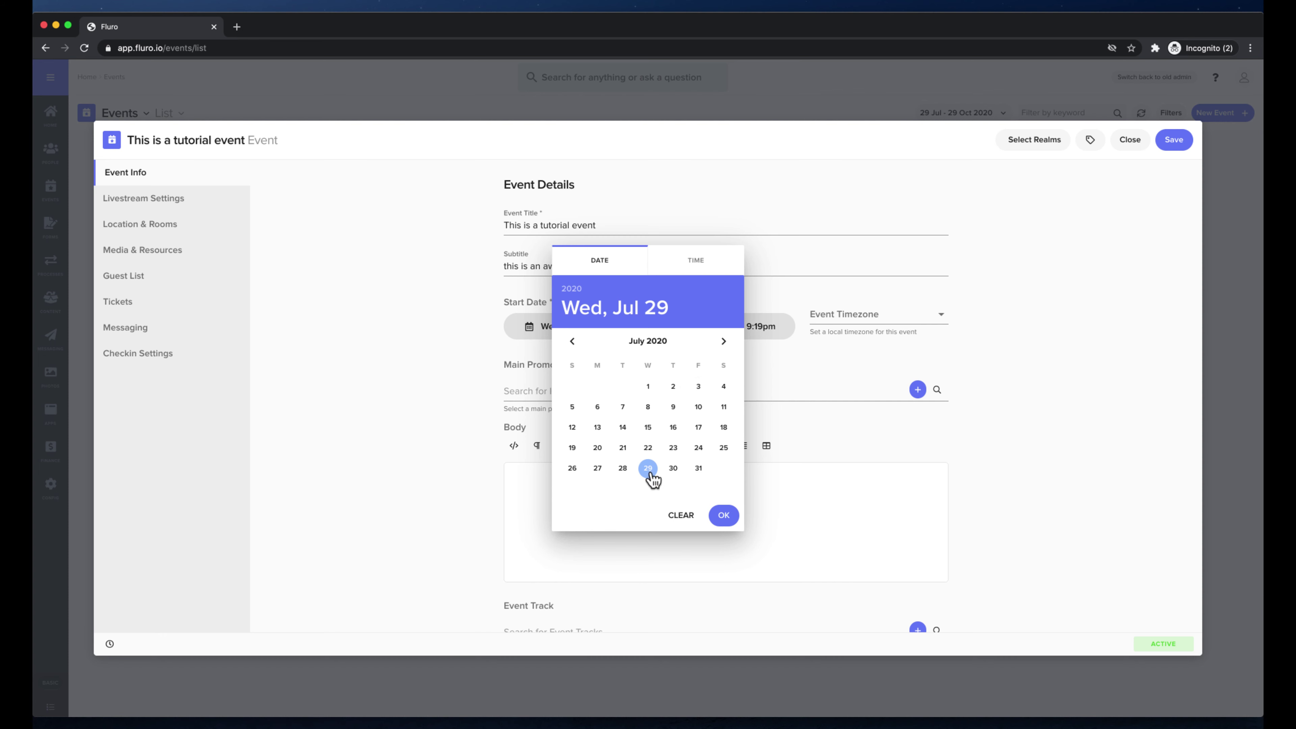
click(648, 468)
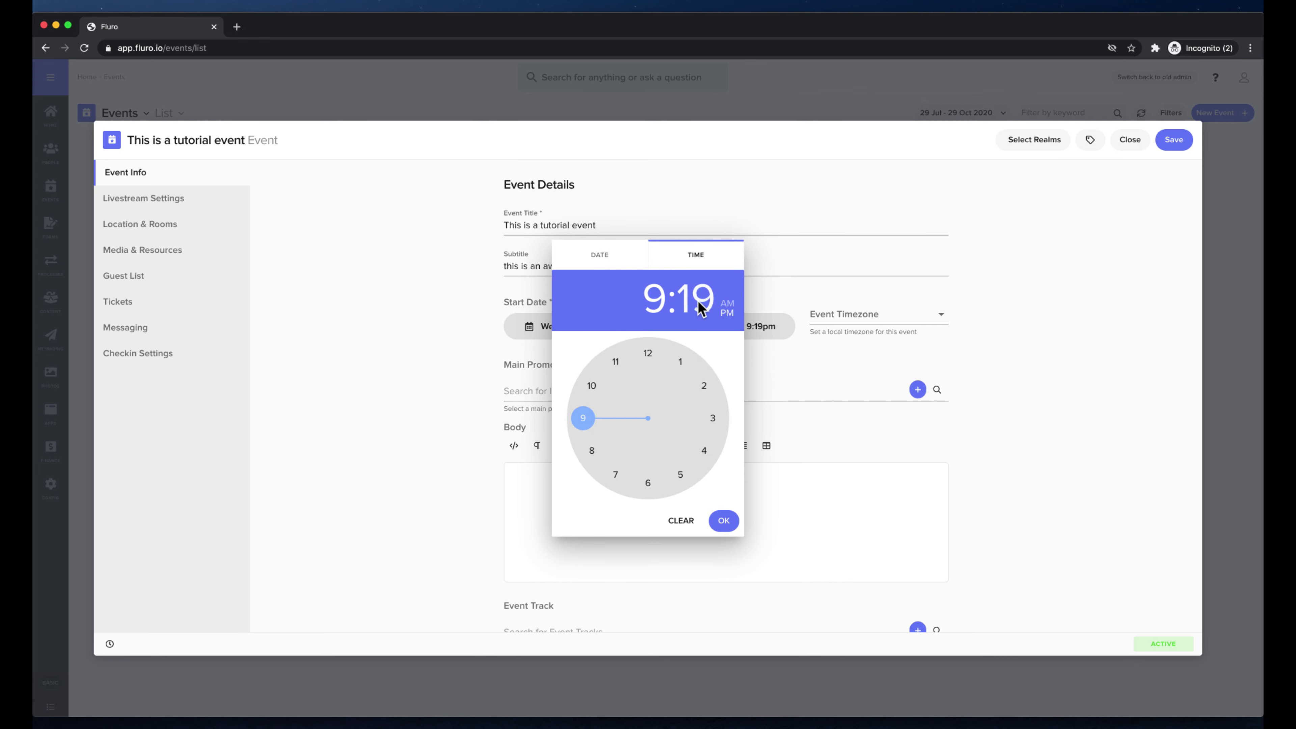
click(577, 419)
click(646, 485)
click(648, 491)
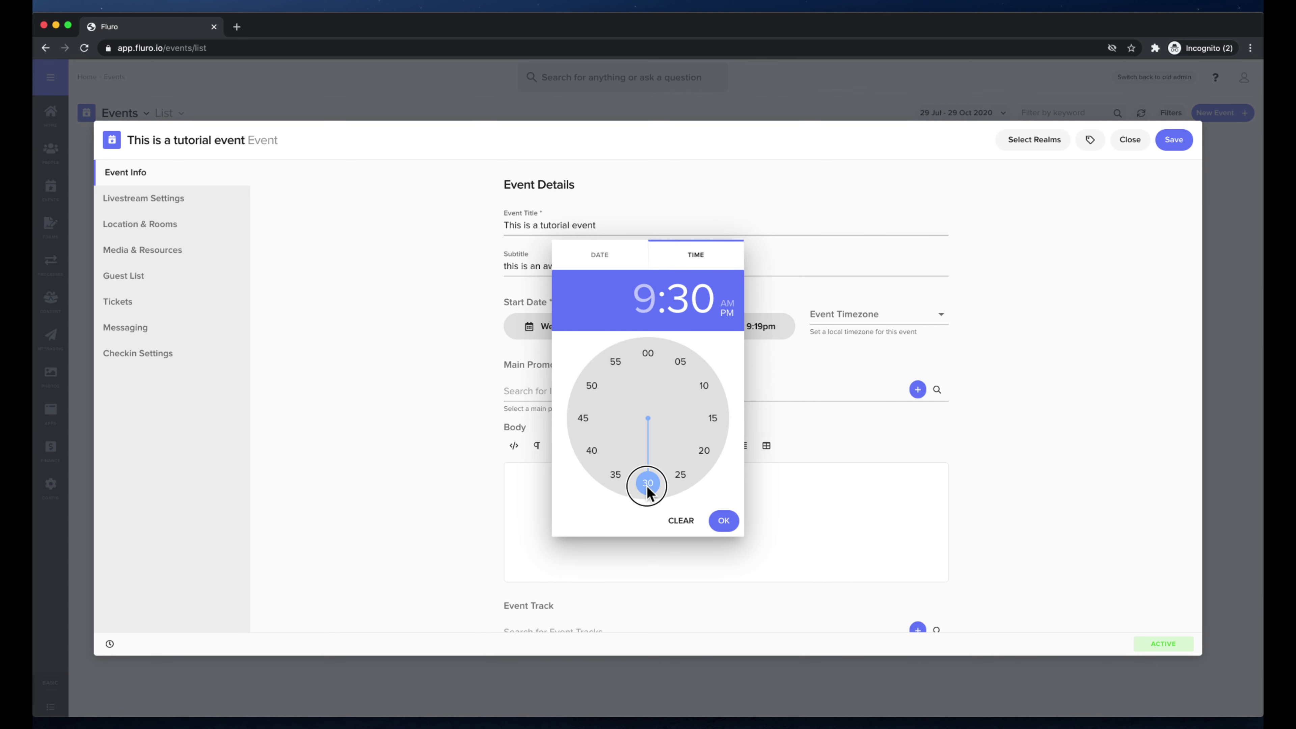
click(735, 529)
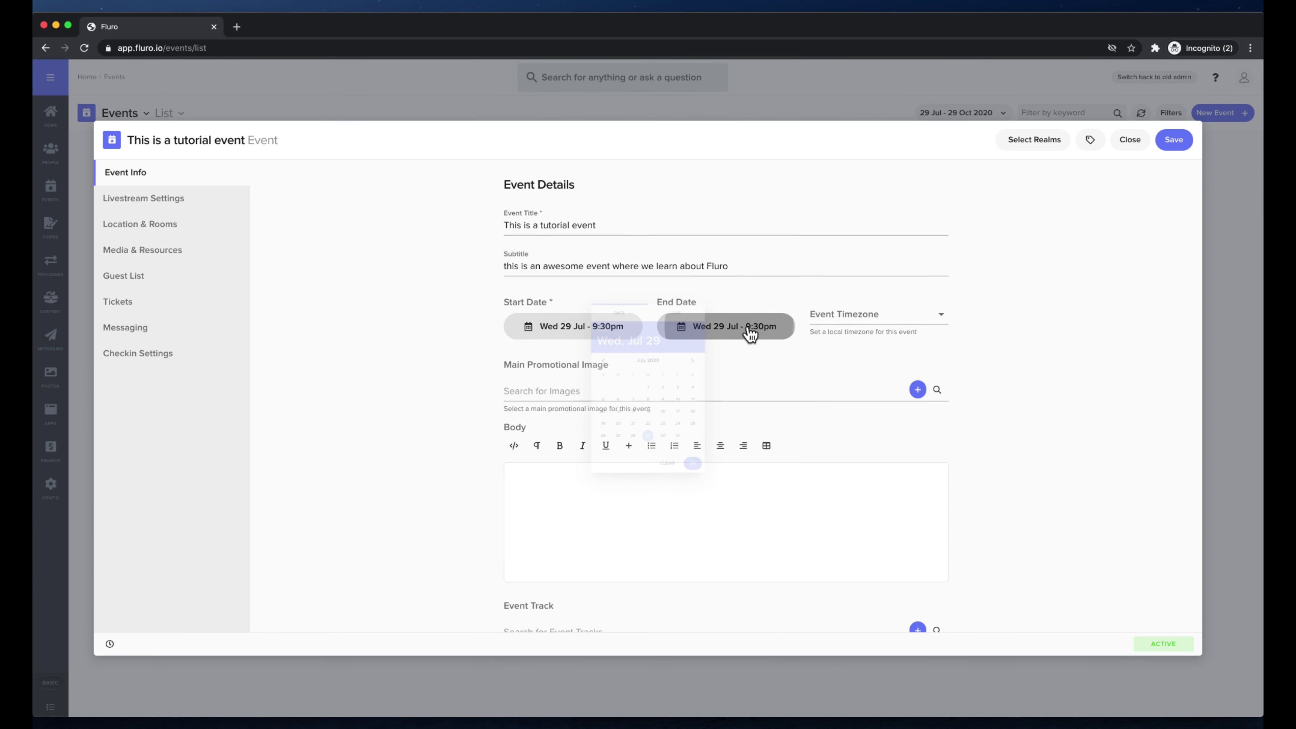
- Set the event end time to 10:30pm
click(748, 332)
click(695, 261)
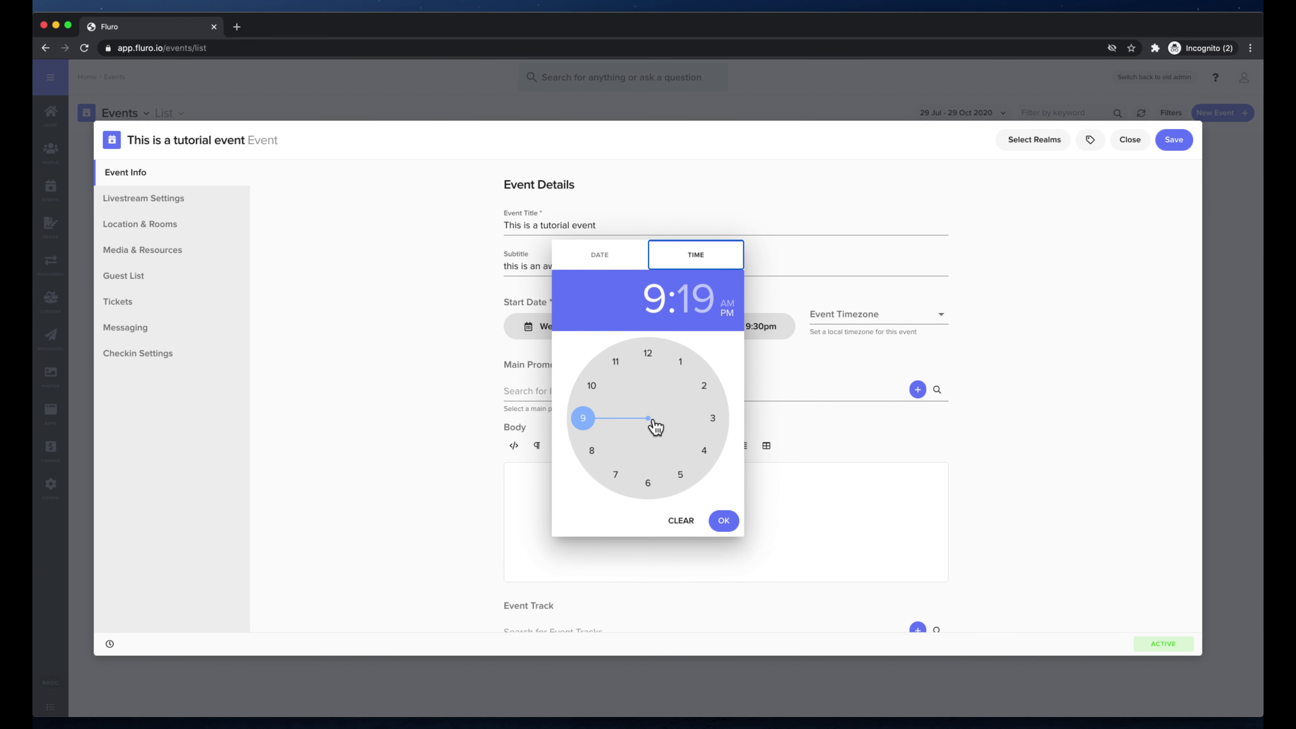
click(592, 389)
click(655, 483)
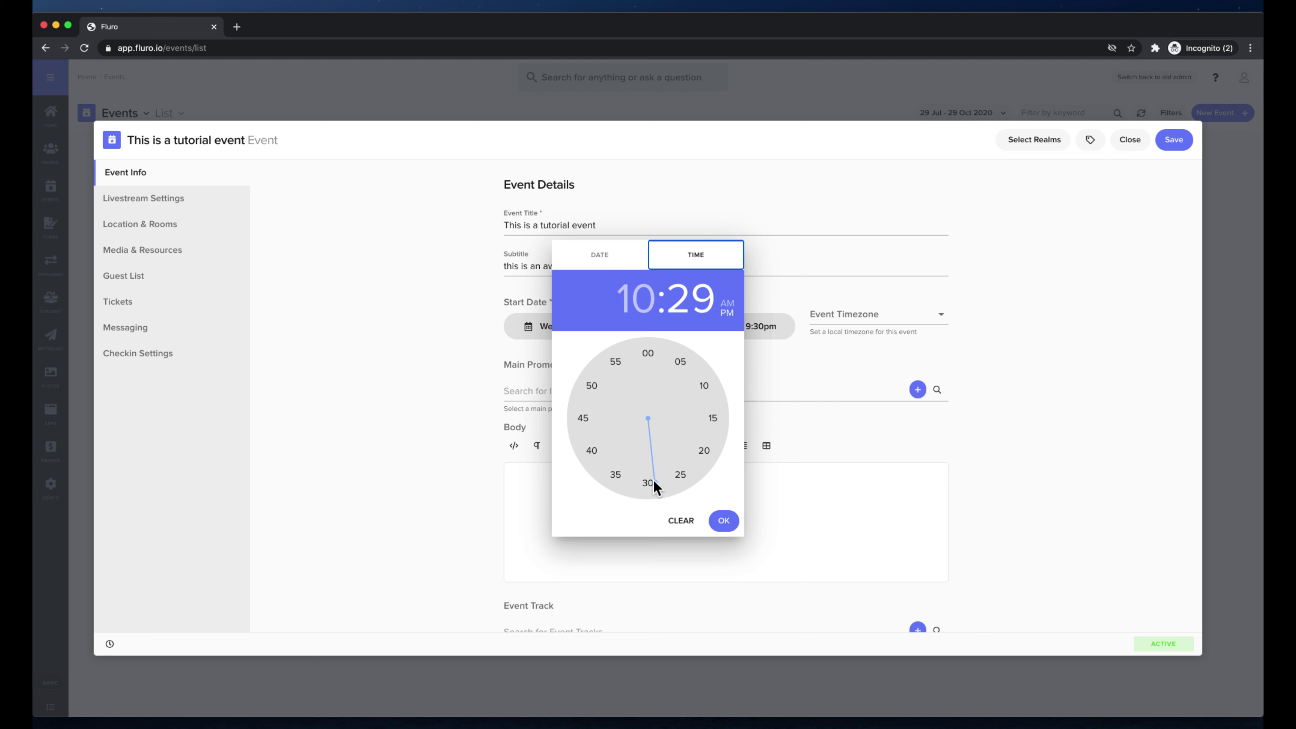
click(649, 485)
click(723, 521)
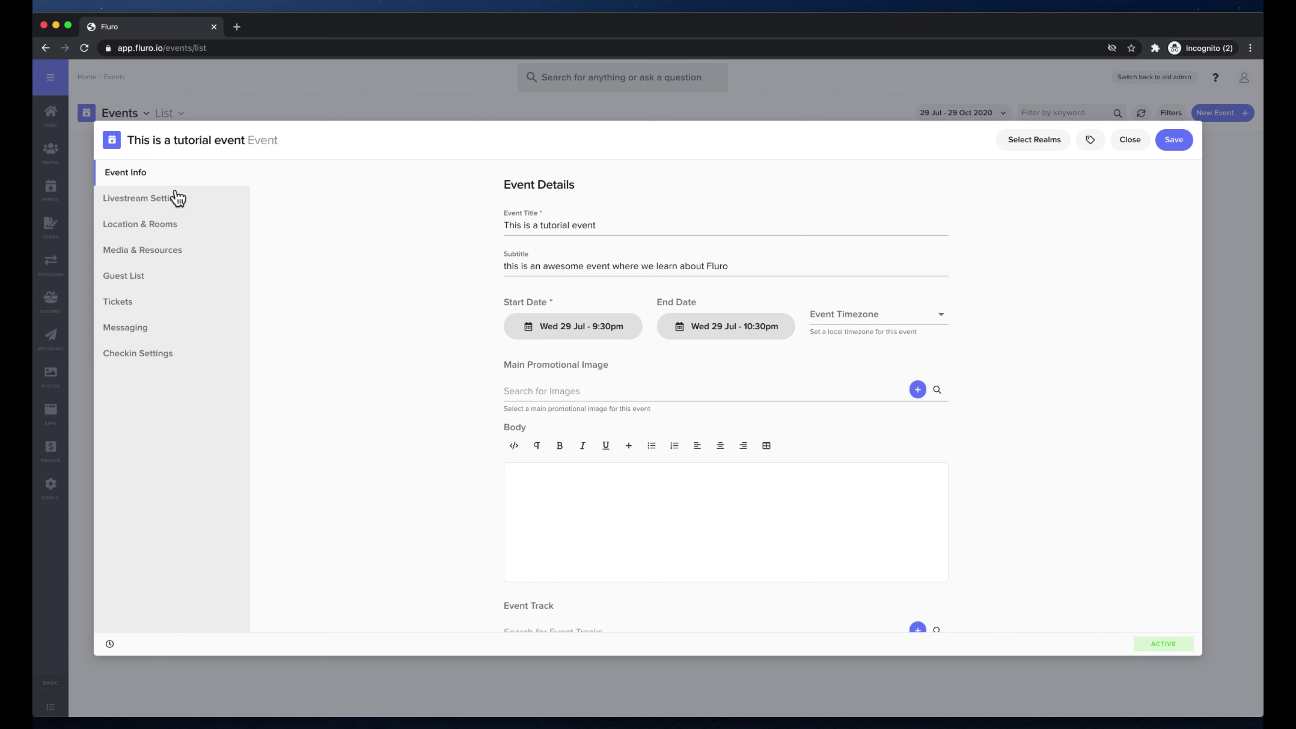
- Review the Livestream, Location & Rooms and Media & Resources sections, leaving streaming off
click(181, 208)
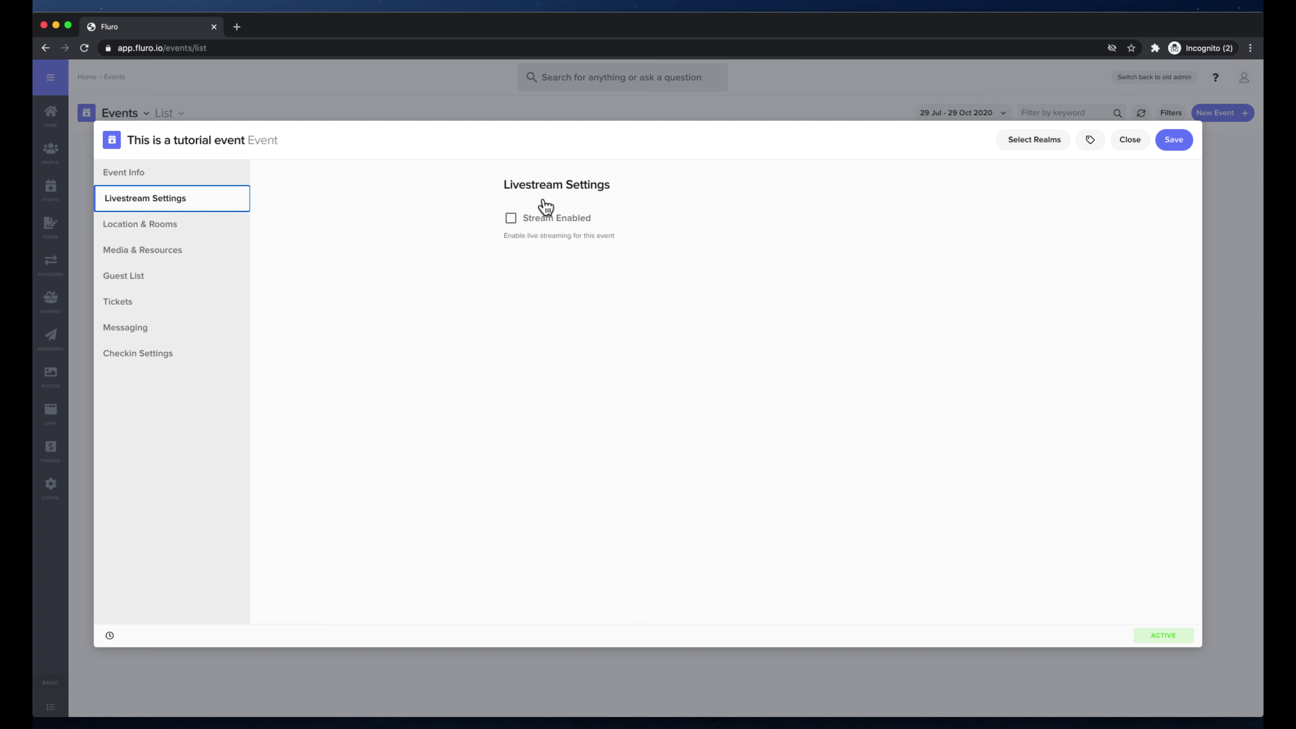
click(510, 218)
click(510, 218)
click(217, 223)
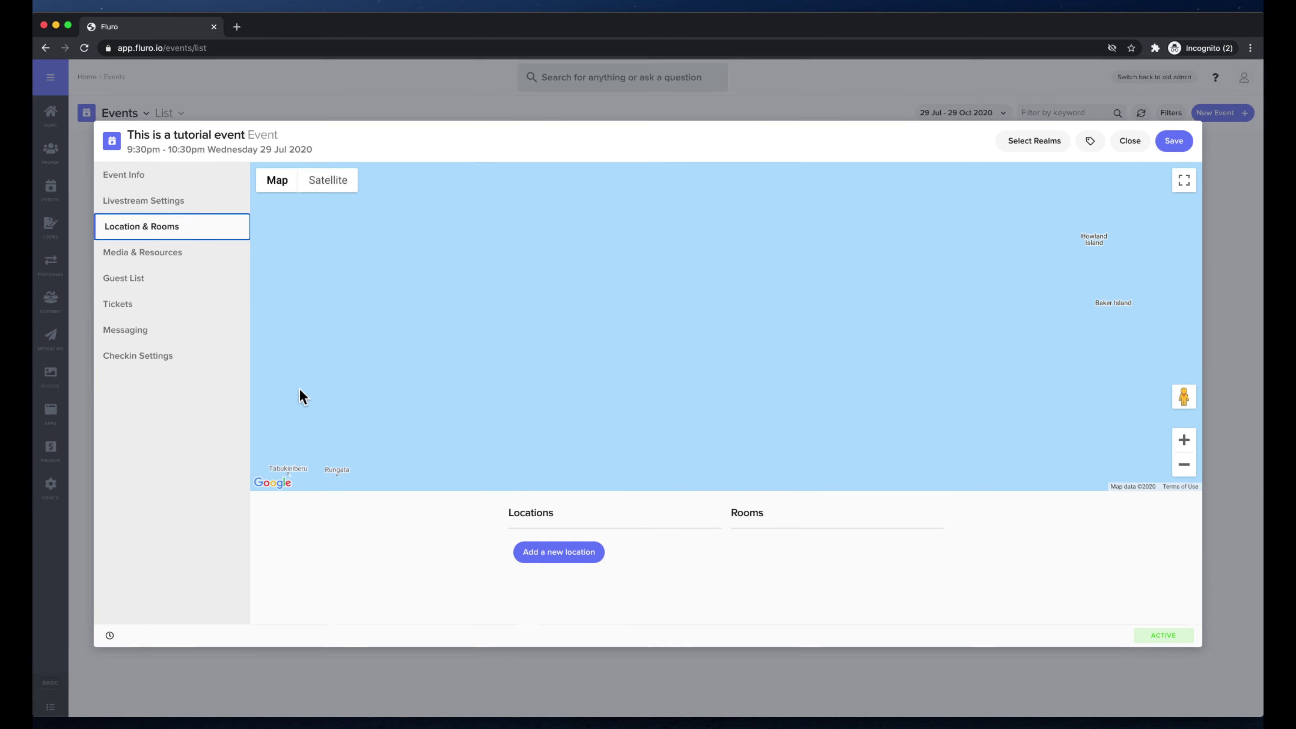
click(174, 255)
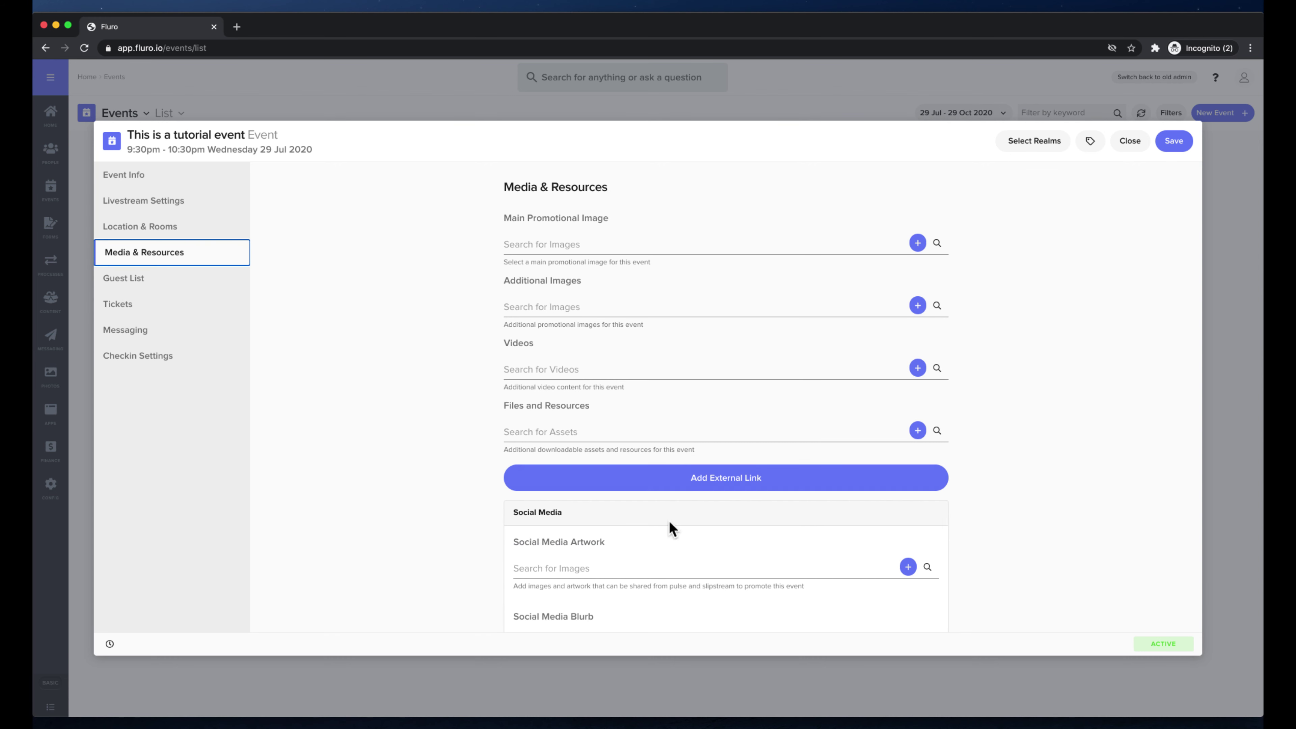
scroll(657, 329, down, 3)
scroll(657, 328, up, 3)
- Check Guest List, Tickets, Messaging and 90-minute check-in settings, then save the event
click(159, 282)
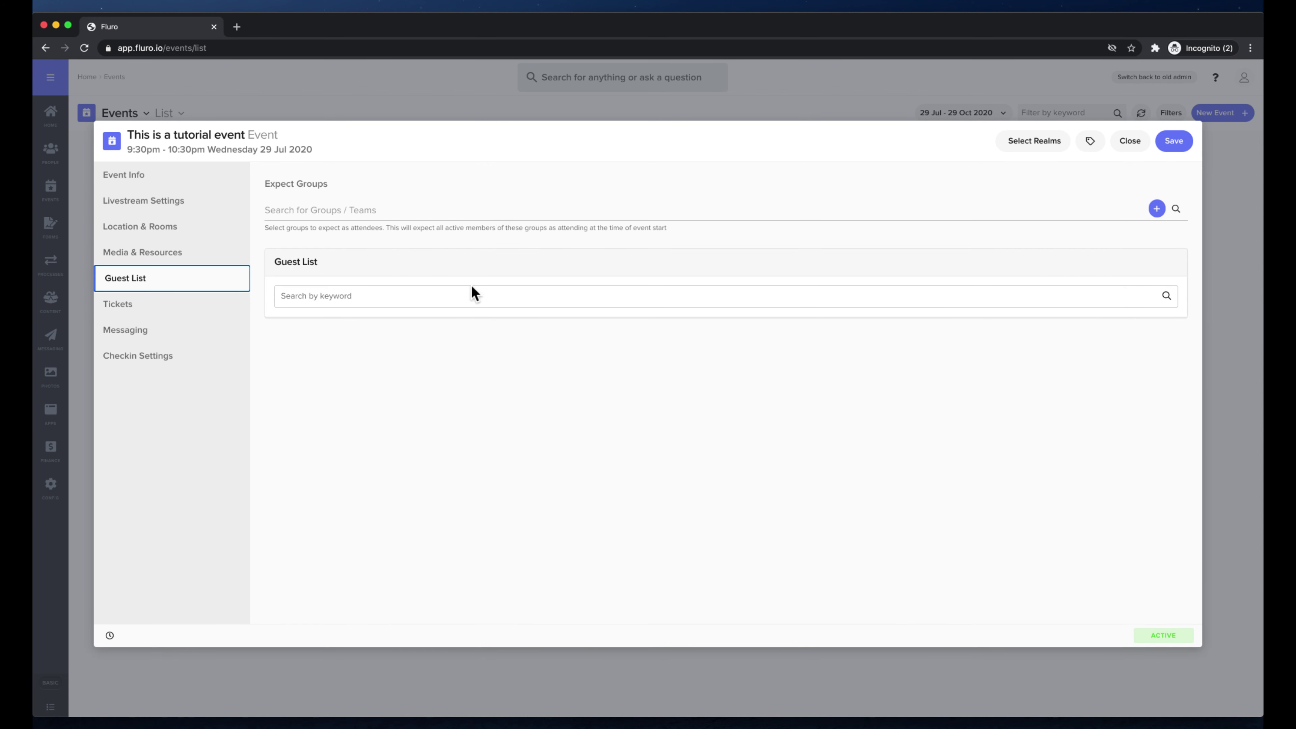
click(409, 208)
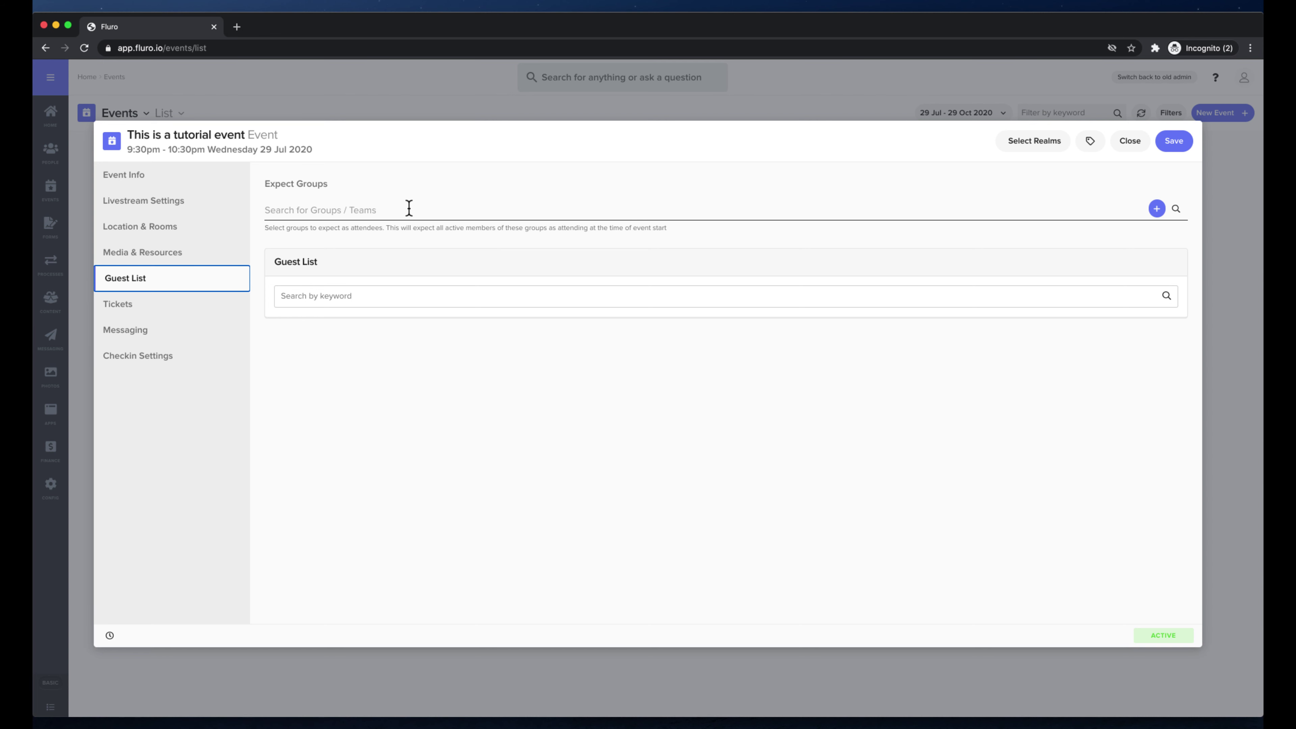
click(154, 311)
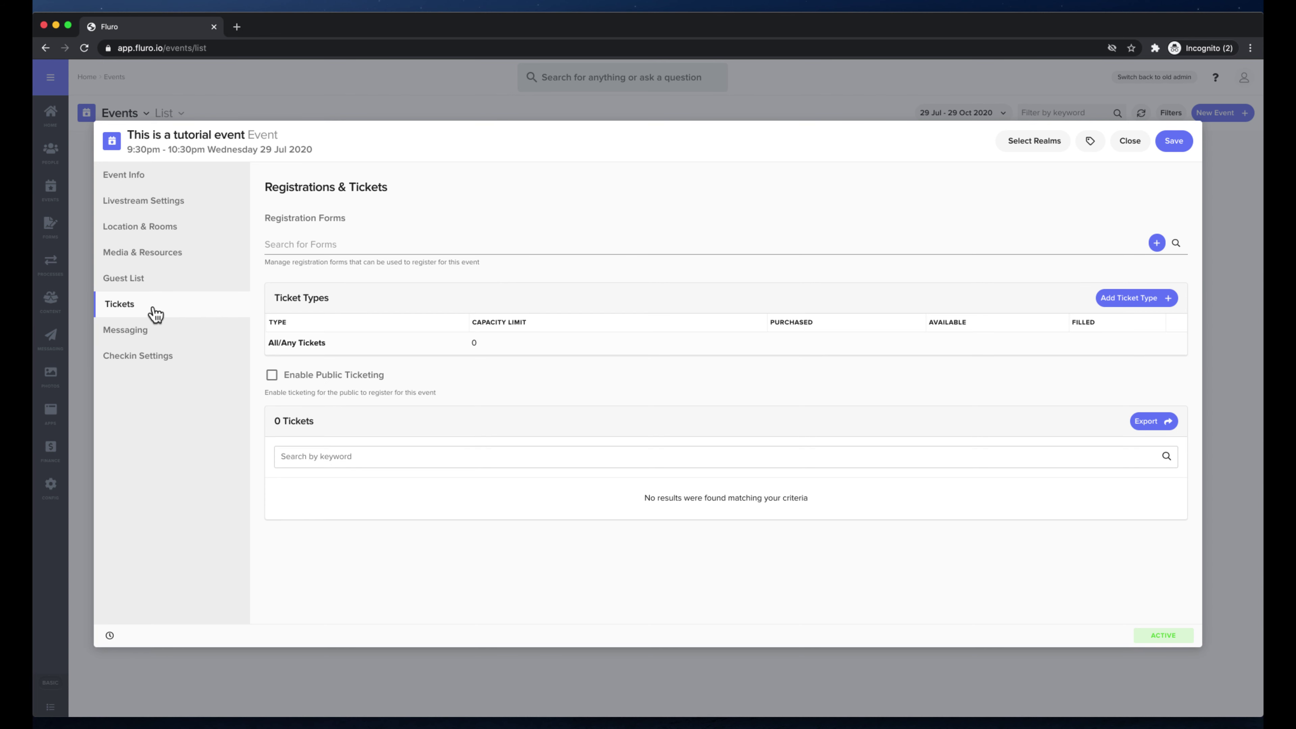
click(180, 330)
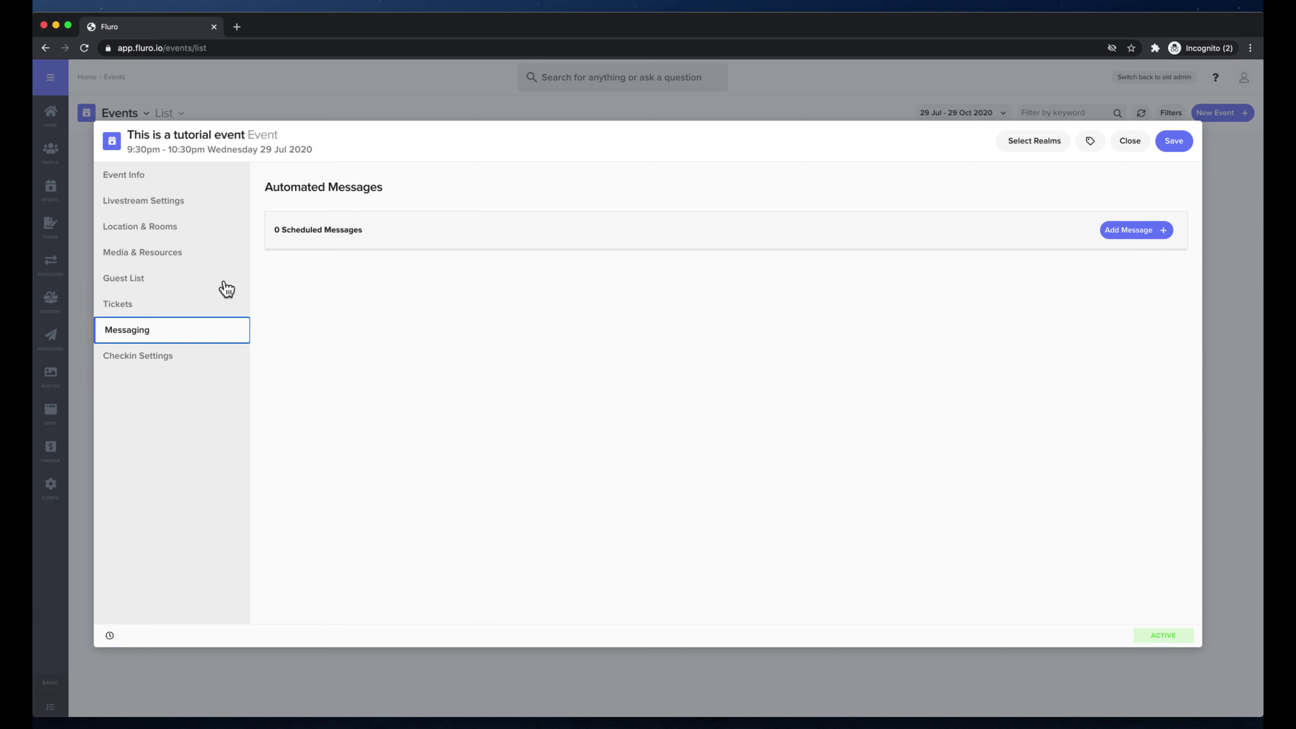
click(172, 357)
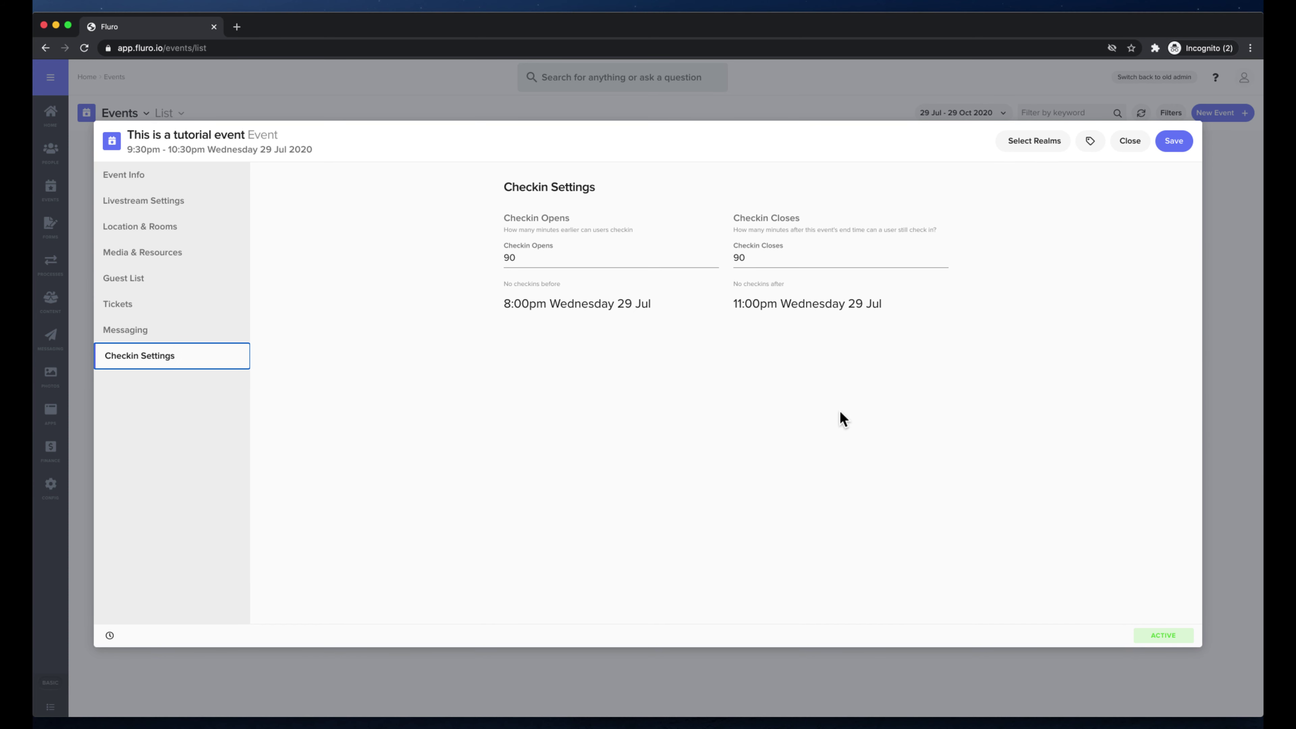
click(1171, 150)
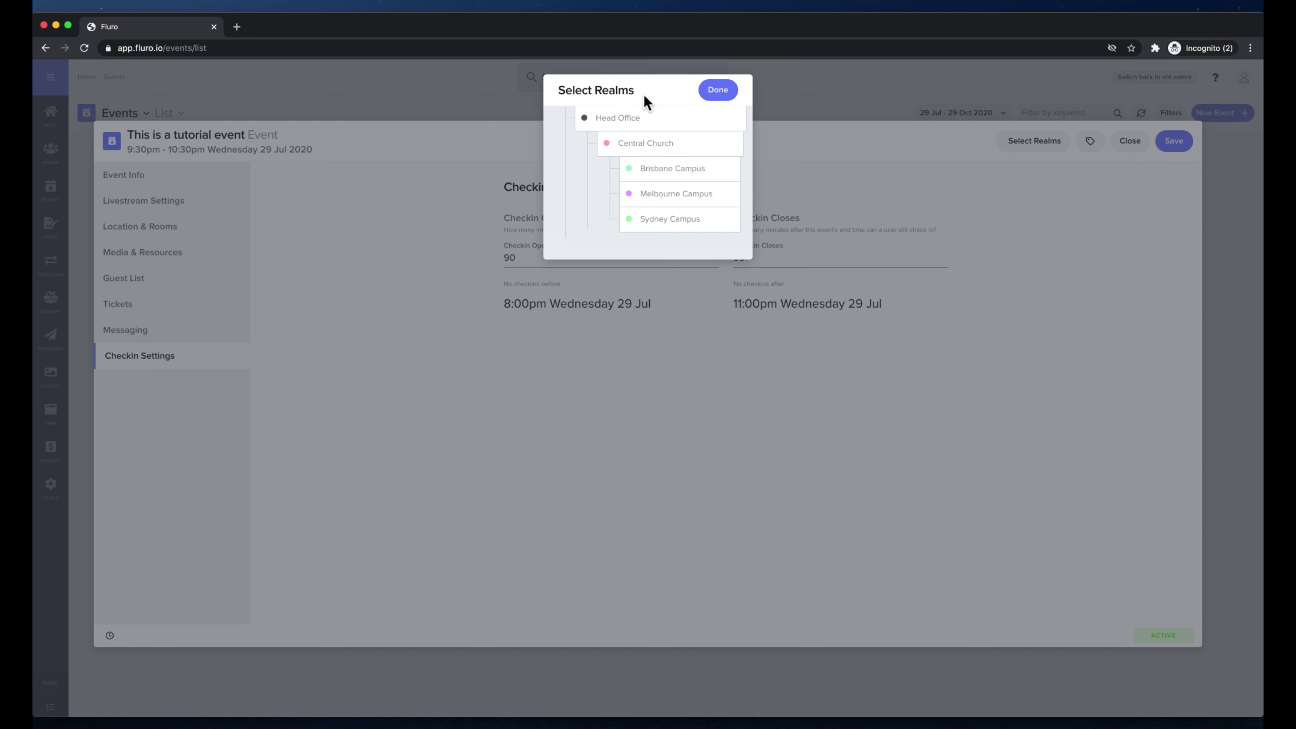
- Make Melbourne Campus the tutorial event's only realm and save it
click(678, 173)
click(680, 201)
click(680, 224)
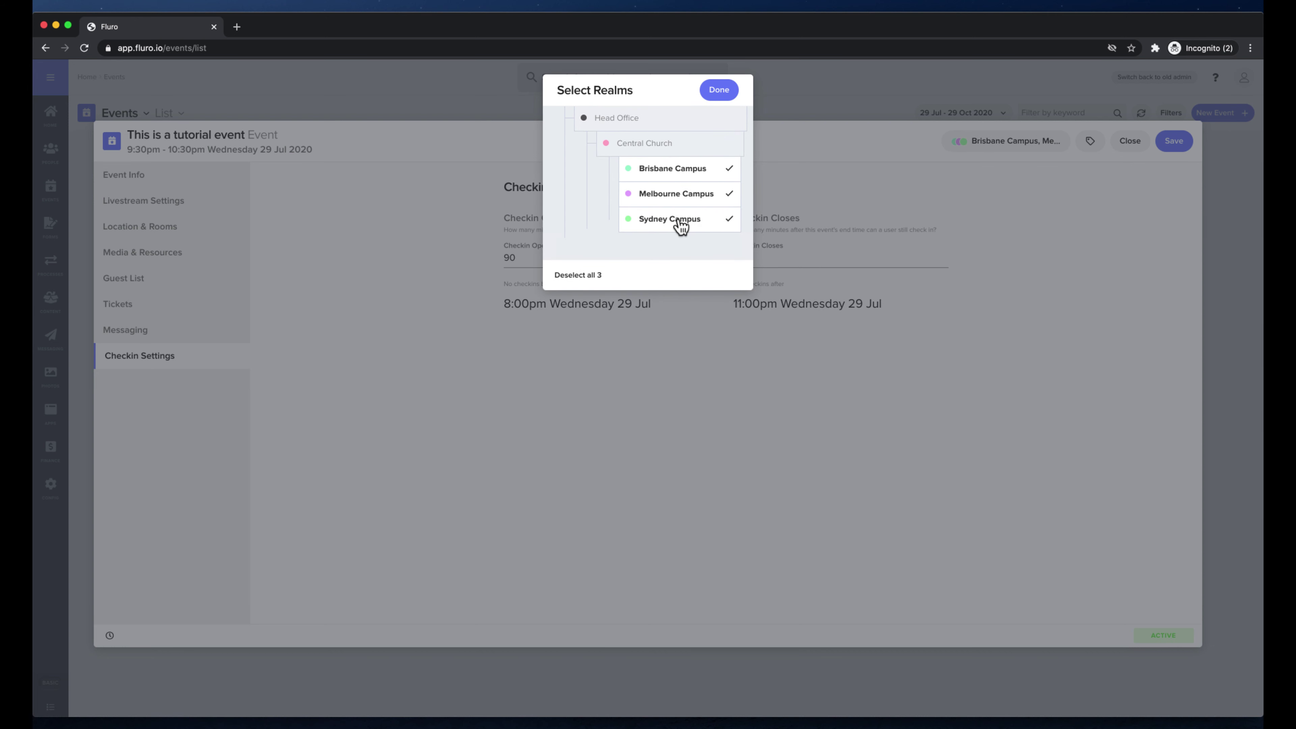
click(680, 220)
click(680, 174)
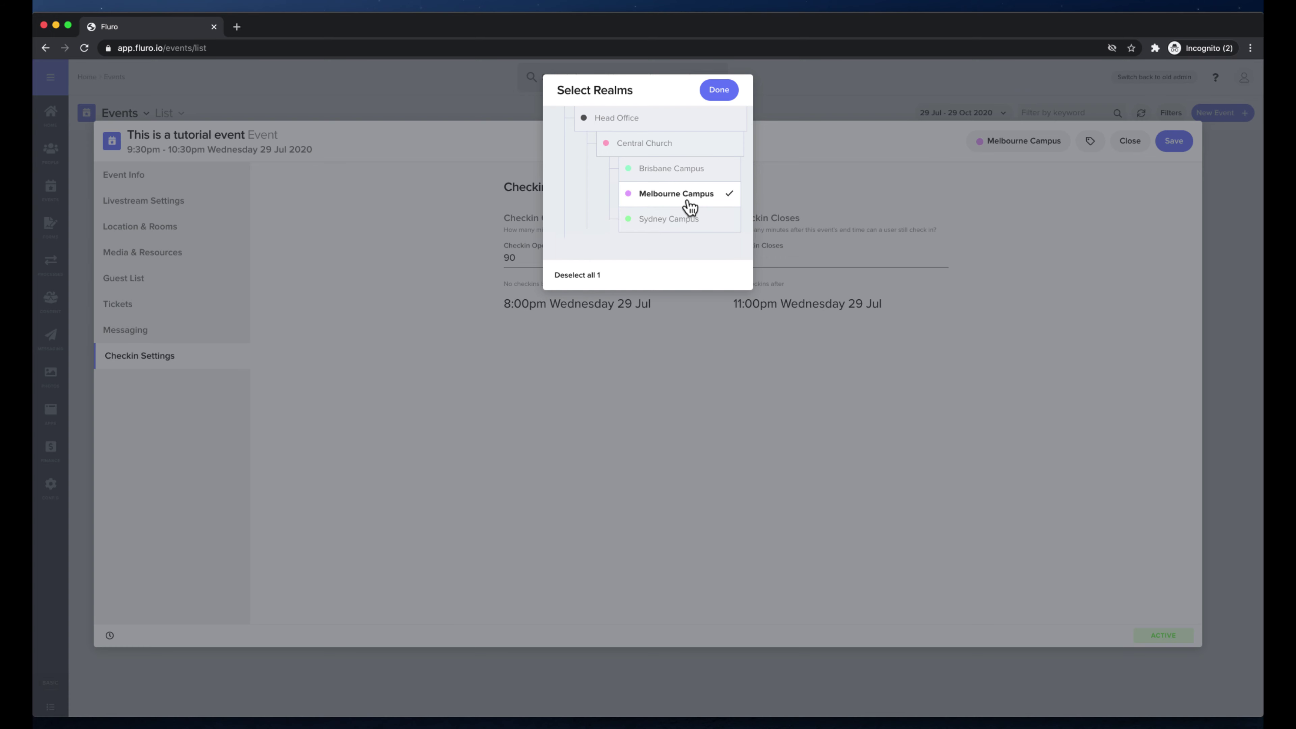
click(726, 93)
click(1173, 141)
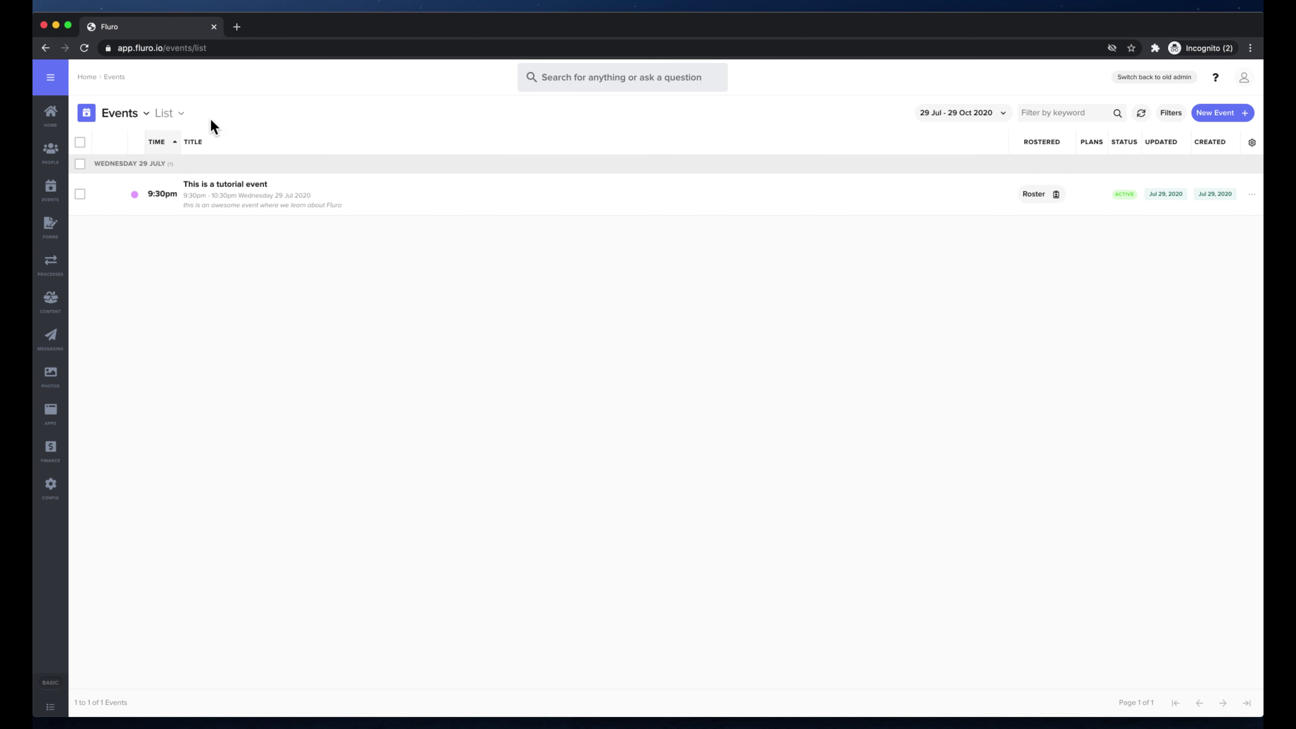
- Define a new event type 'Small Group Meeting' with a short description, then go to Manage Fields
click(128, 113)
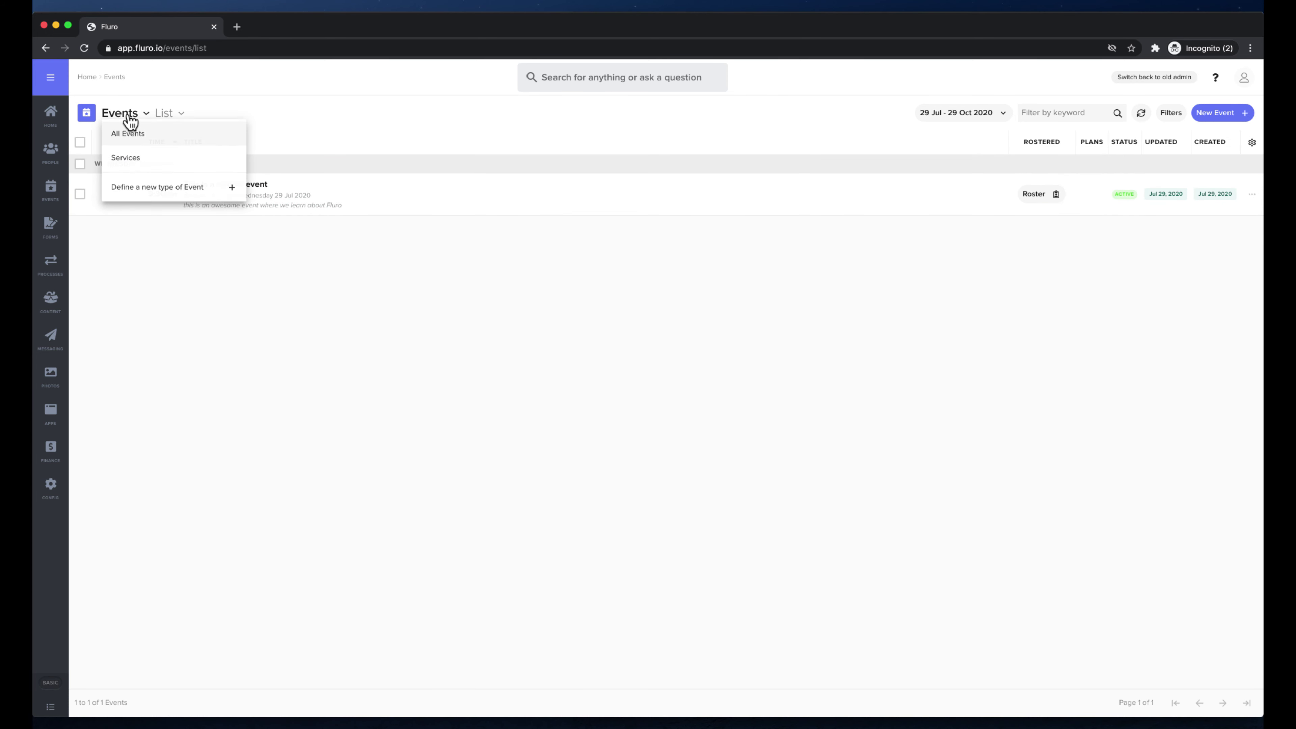
click(153, 188)
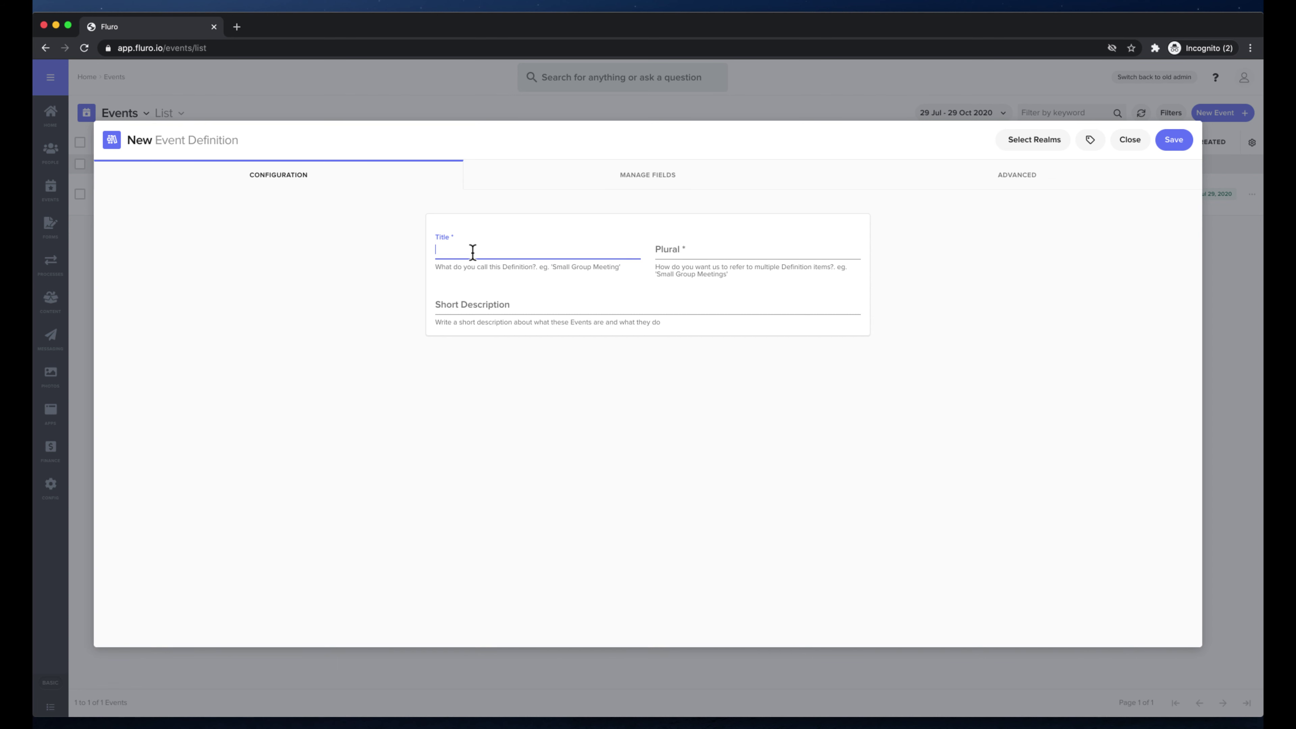
text(Small Grou)
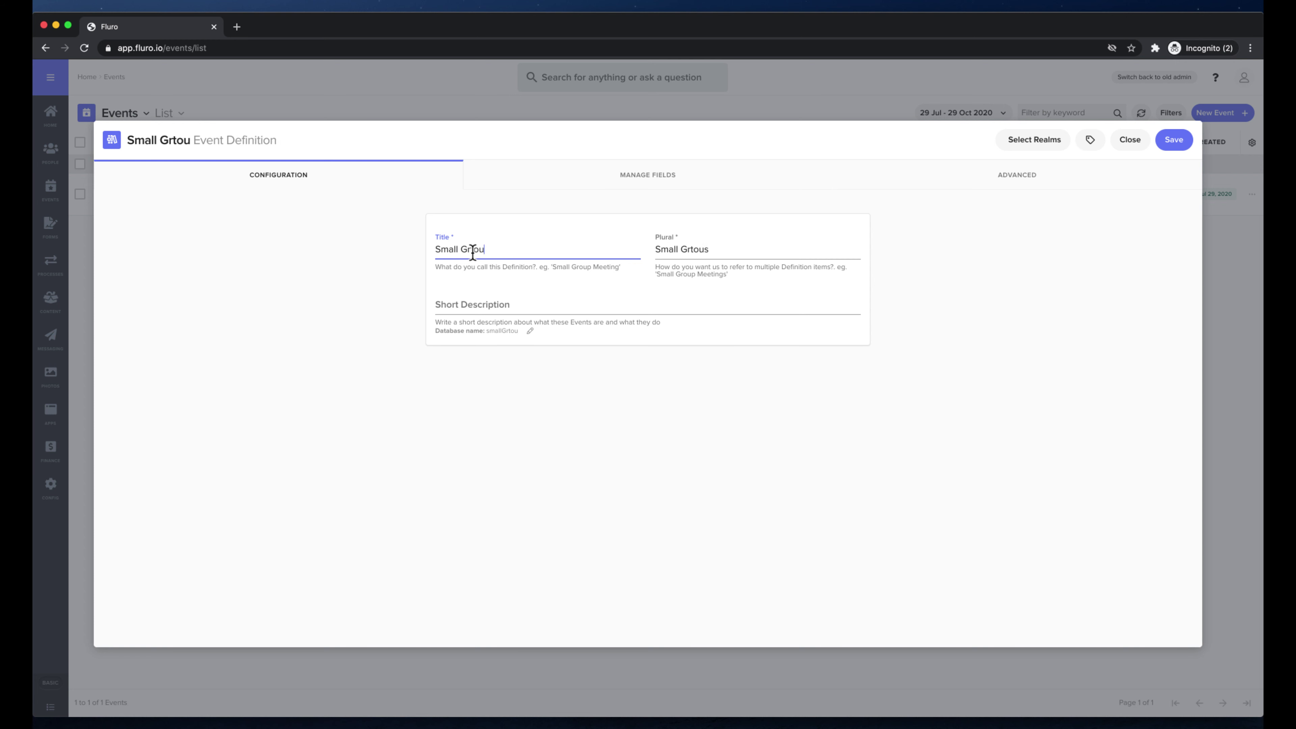
key(BackSpace)
key(BackSpace)
text(oup Meeting)
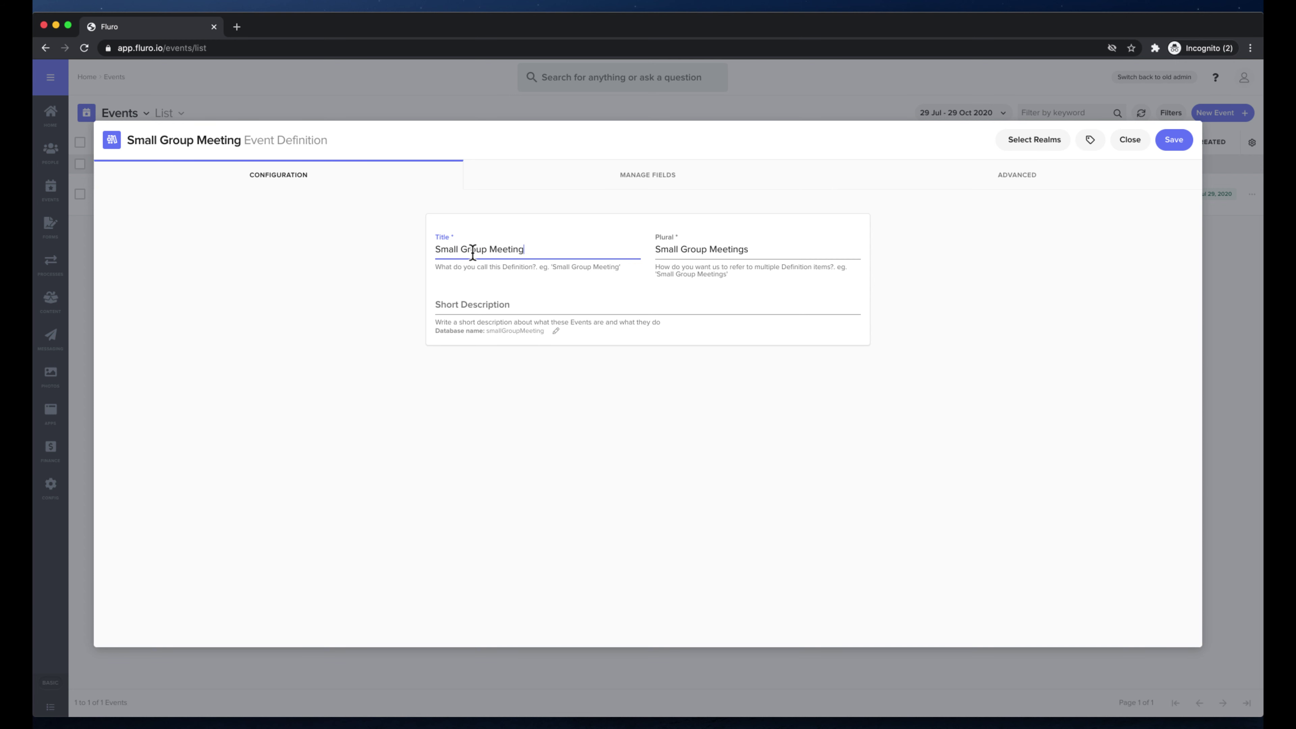
click(505, 302)
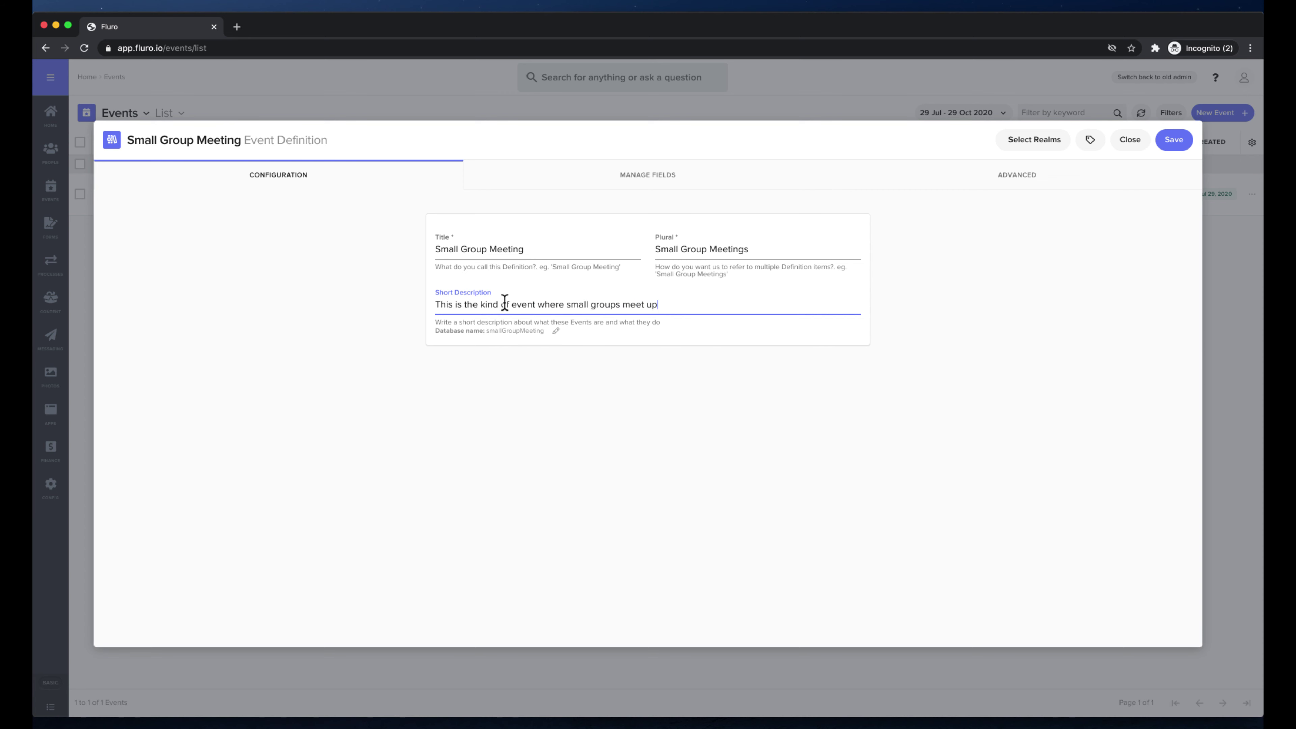
click(638, 176)
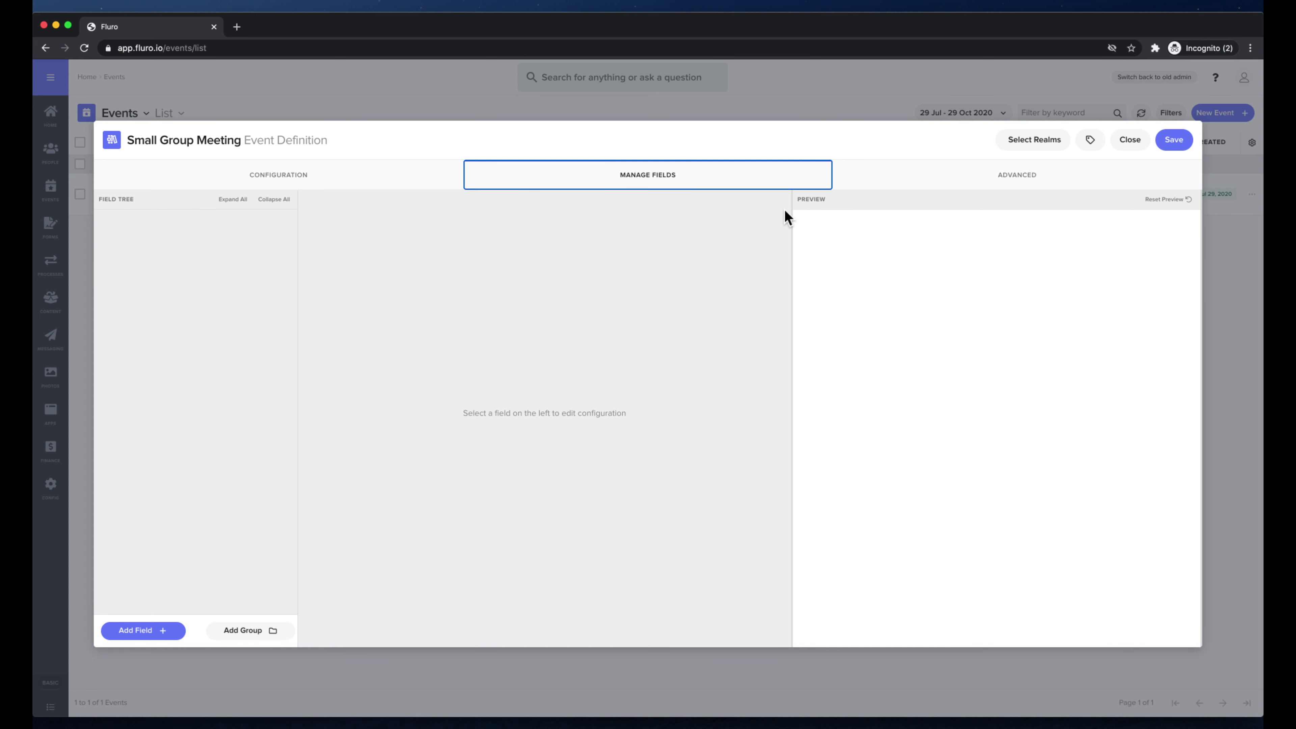
- Assign the Small Group Meeting type to the Head Office realm and save it
click(1052, 150)
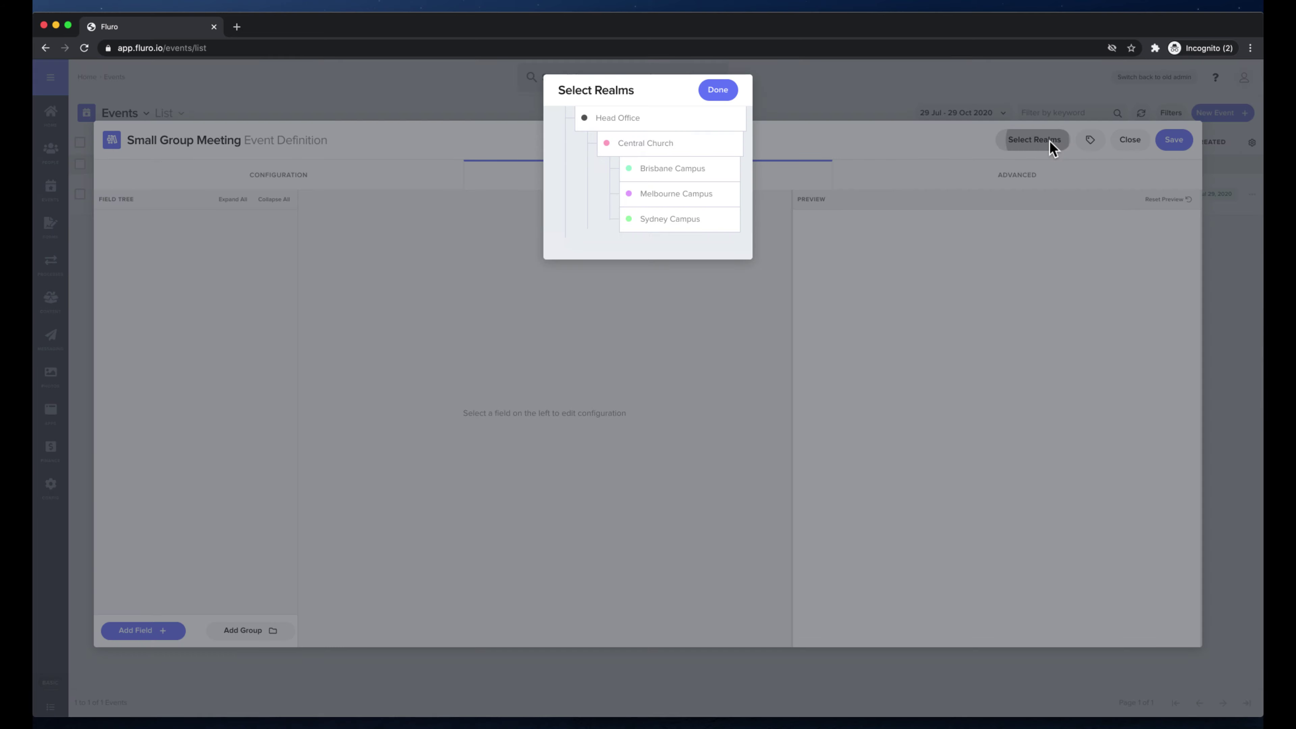
click(693, 125)
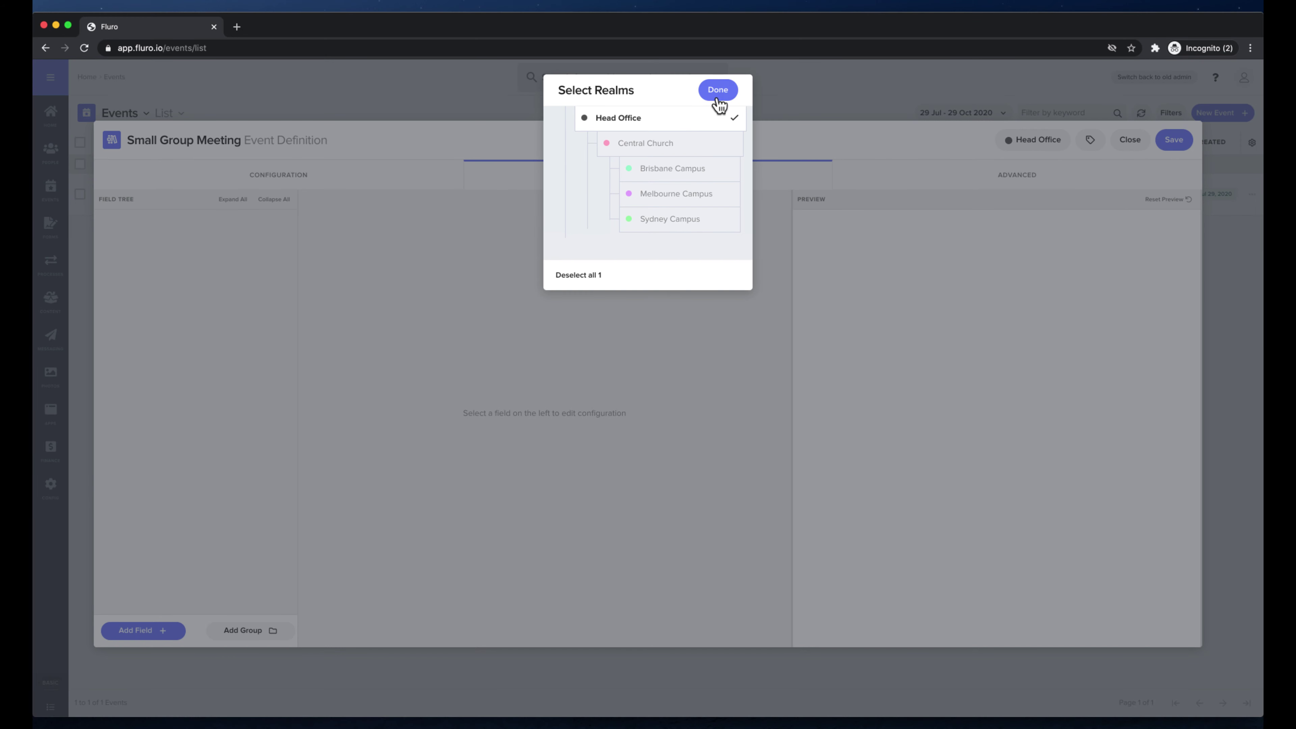
click(718, 92)
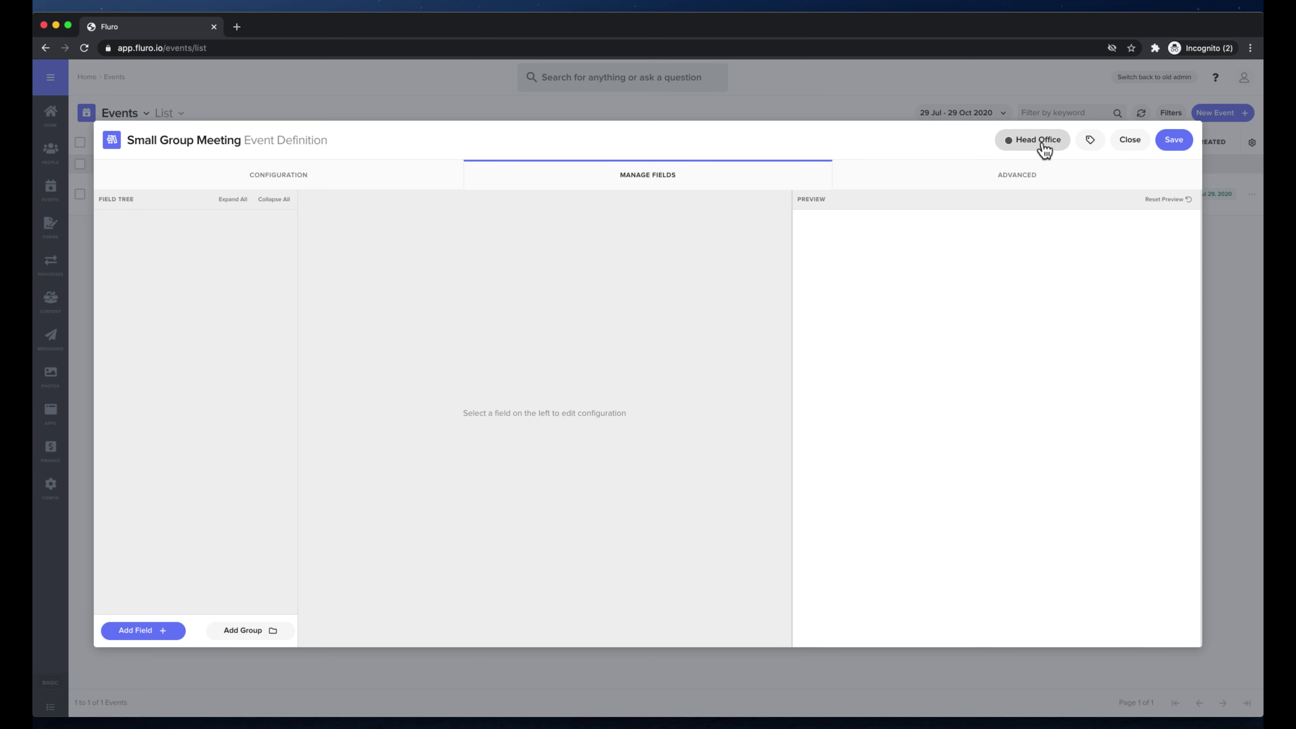
click(1178, 145)
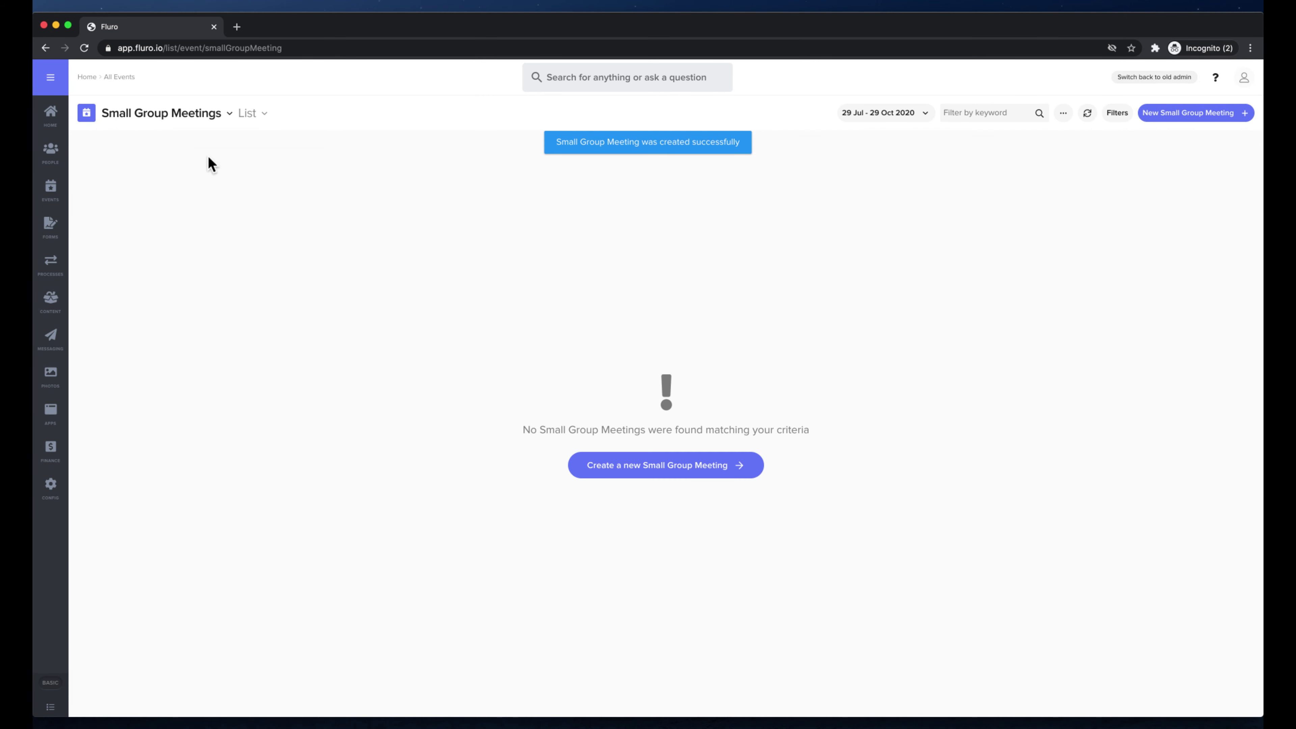
- Switch back to All Events and confirm Small Group Meeting appears among event types
click(173, 113)
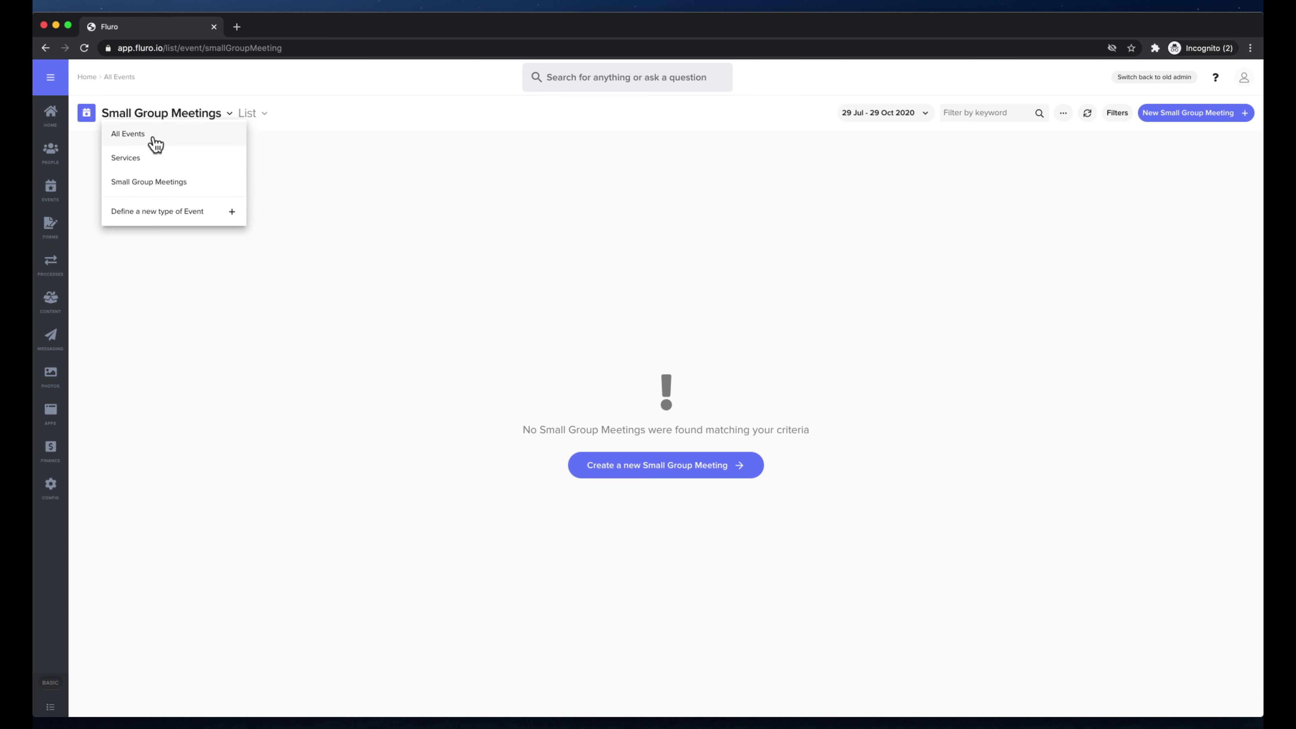
click(135, 131)
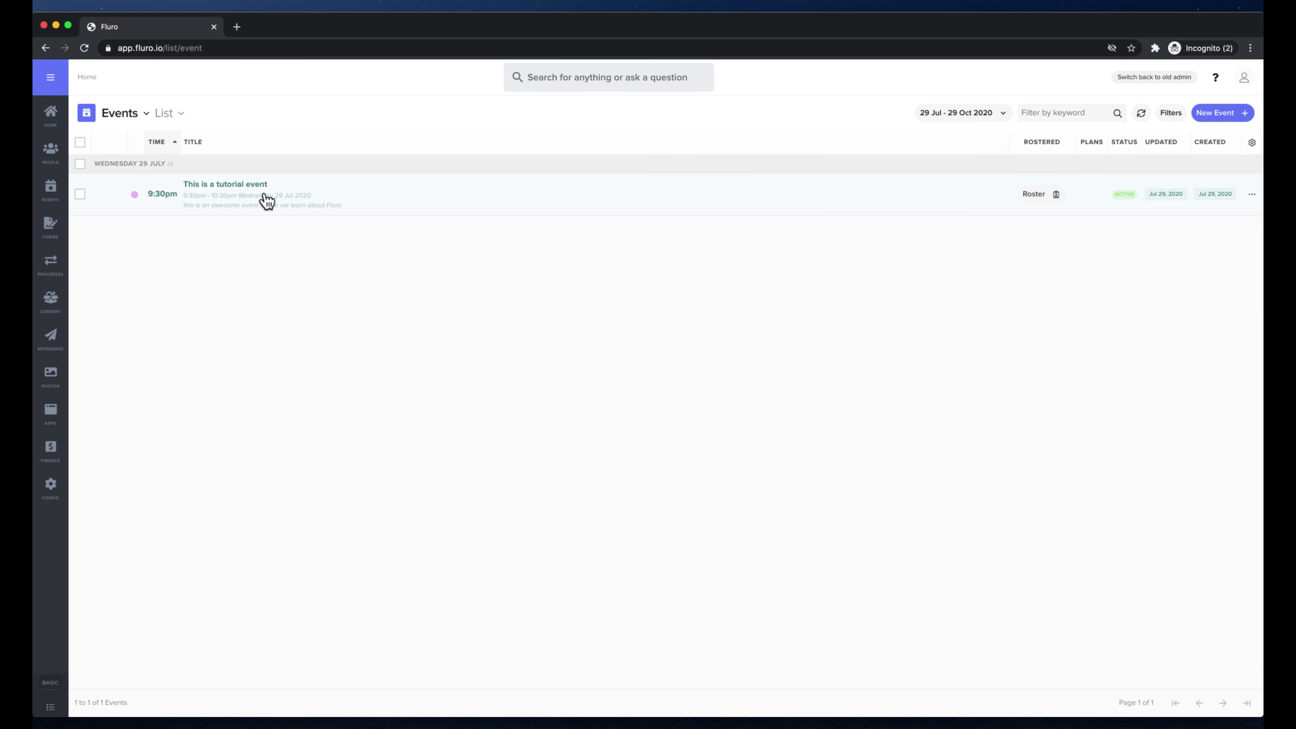
click(132, 113)
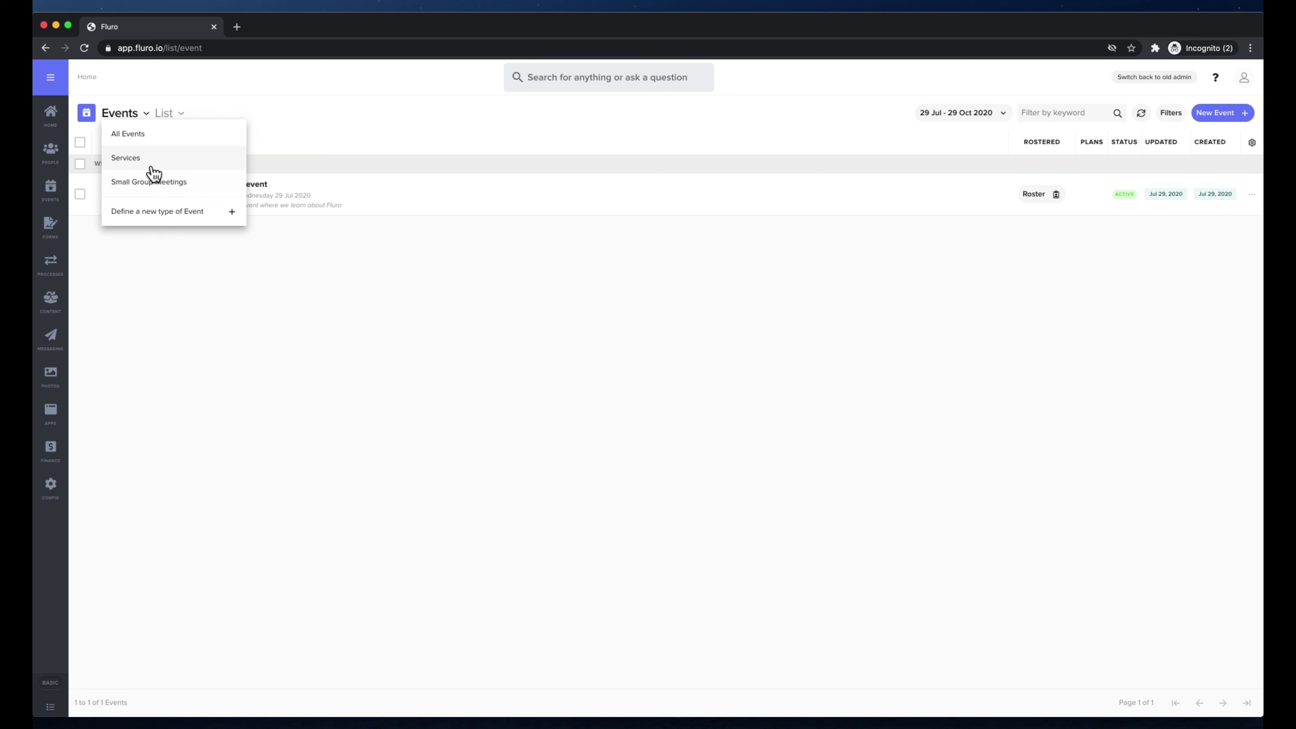
click(535, 390)
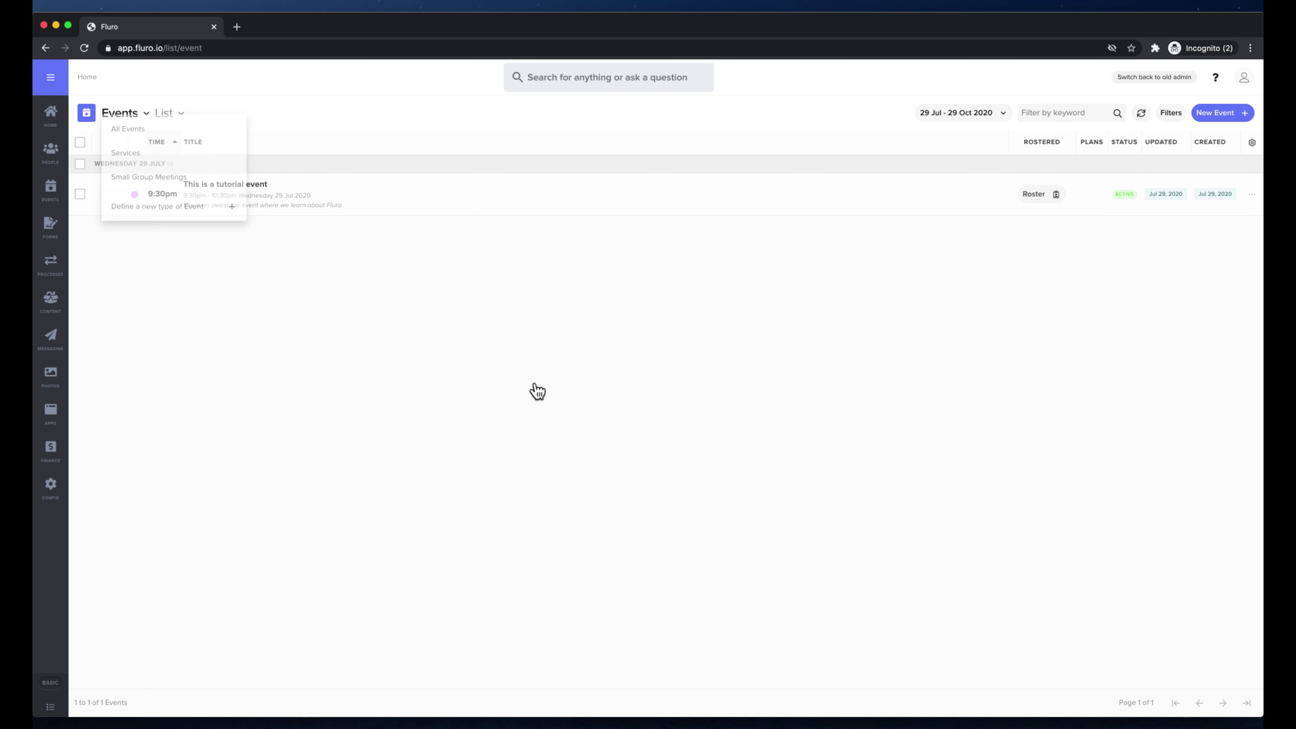
- Start a new Small Group Meeting event, then close the form unsaved
click(1220, 115)
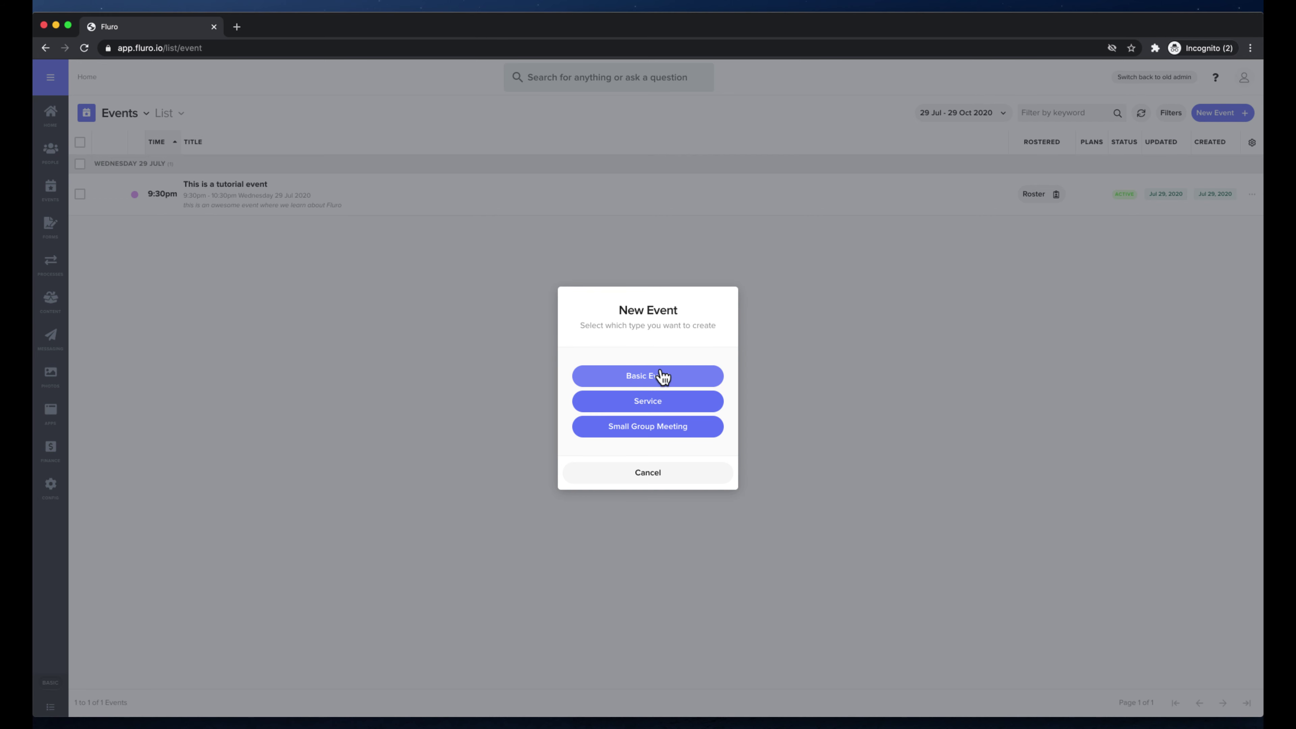
click(656, 432)
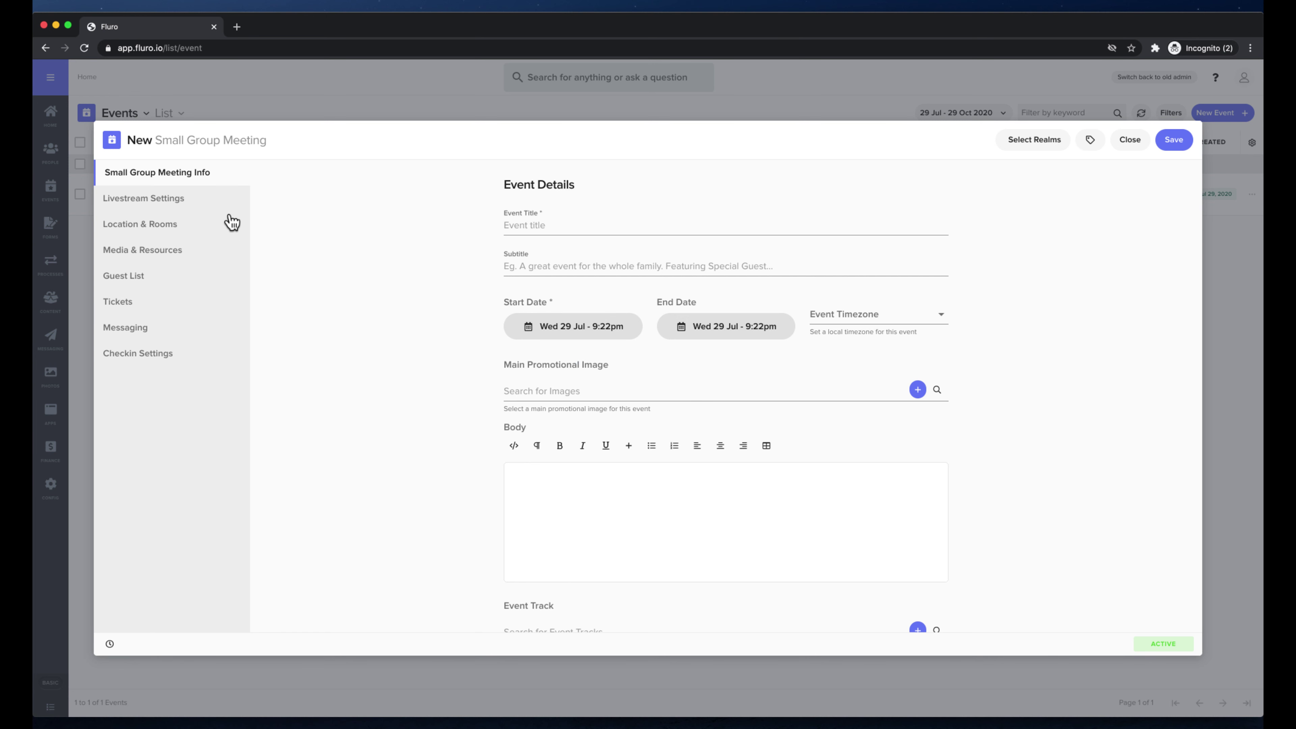
click(770, 226)
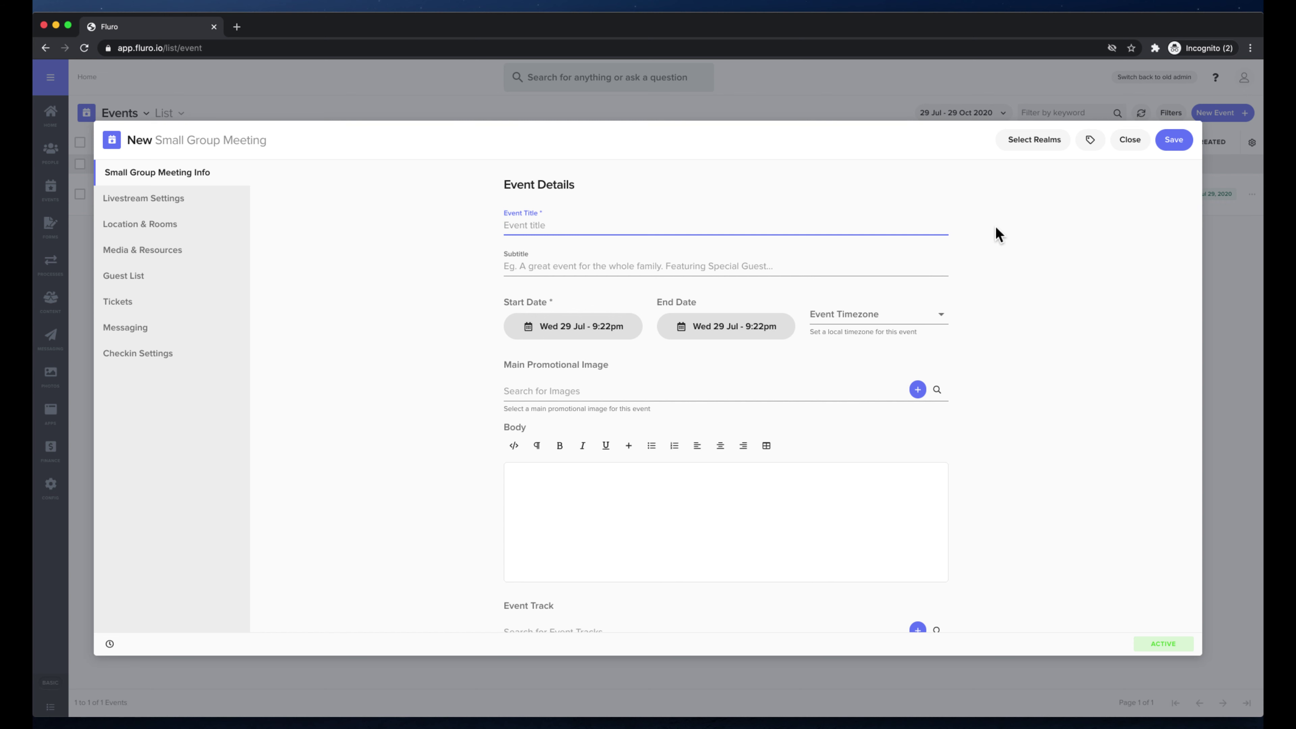
click(1131, 143)
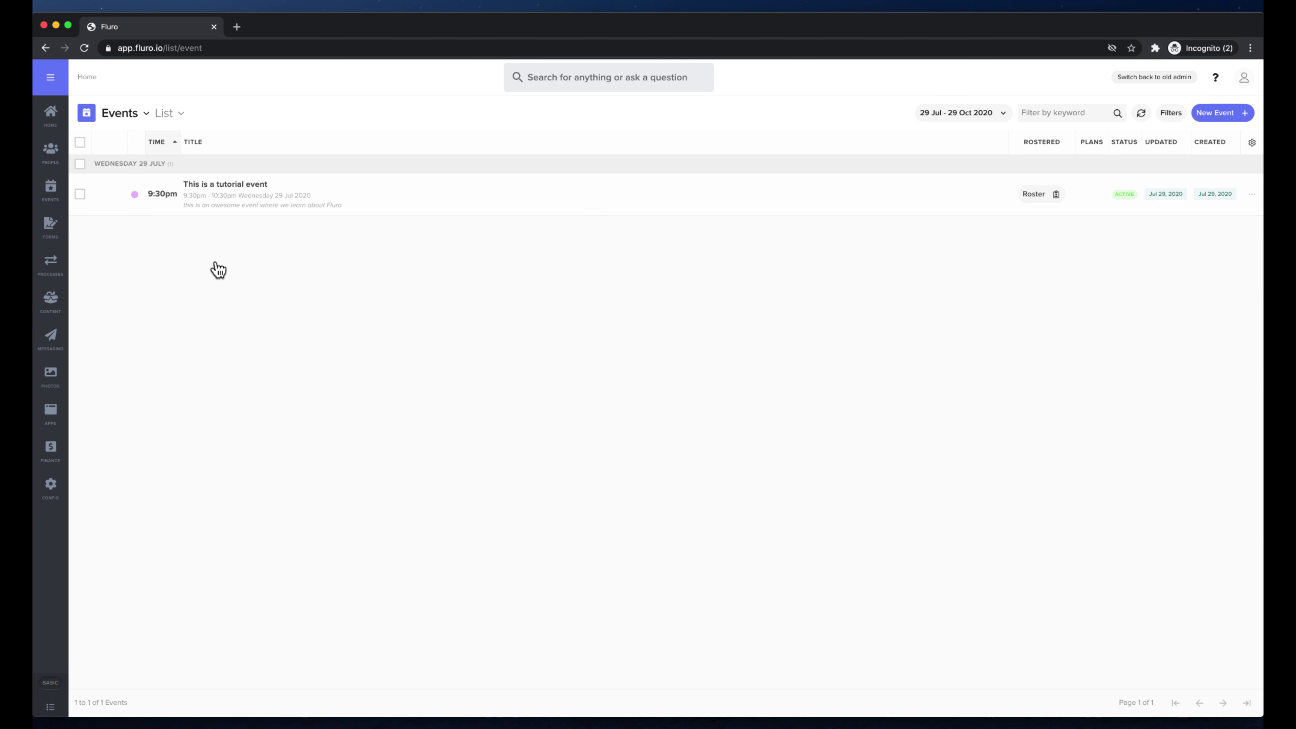
- Go to the Event Tracks page and create a new event track
mouse_move(52, 194)
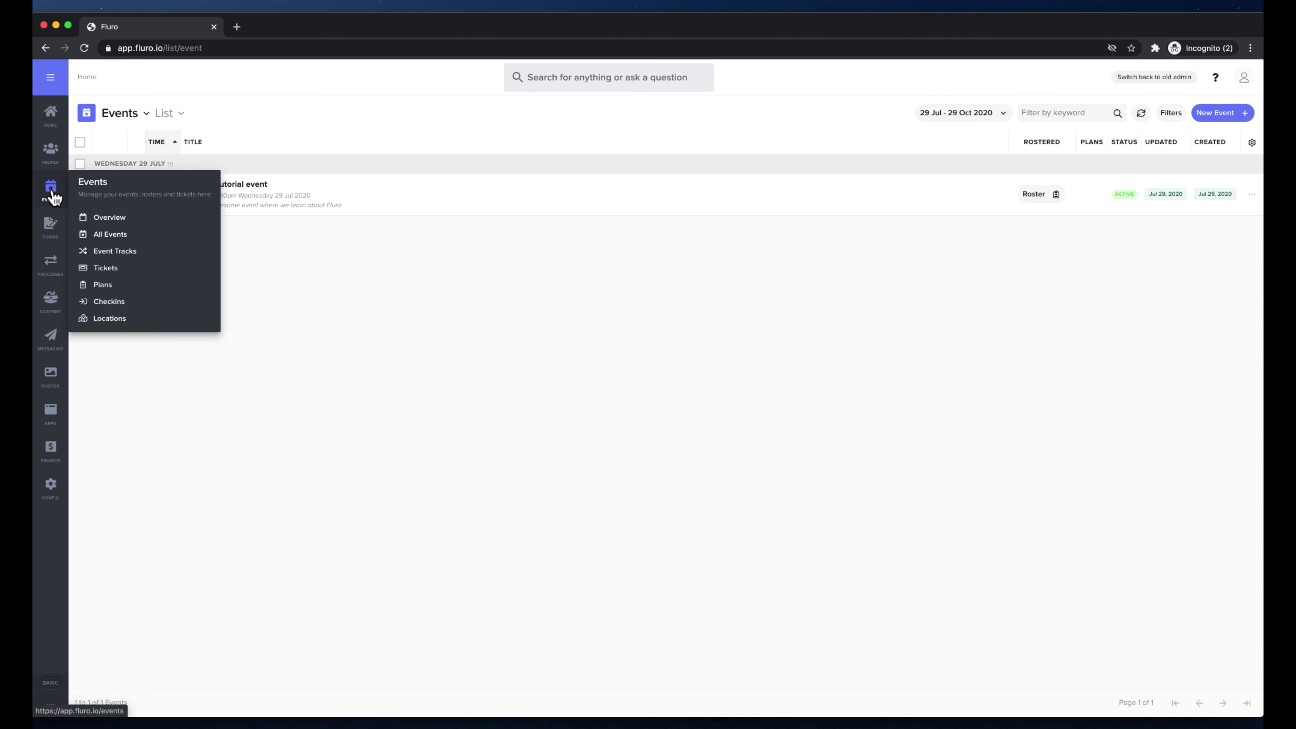
click(110, 251)
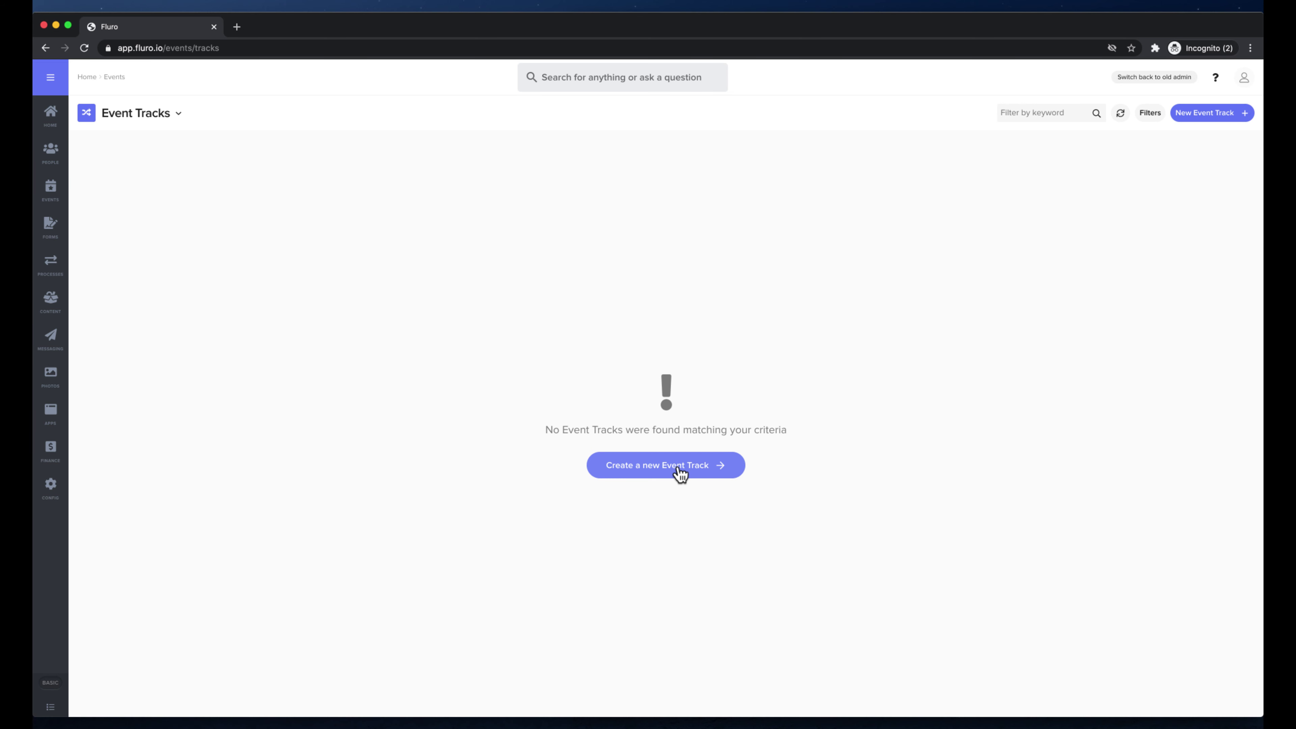
click(680, 472)
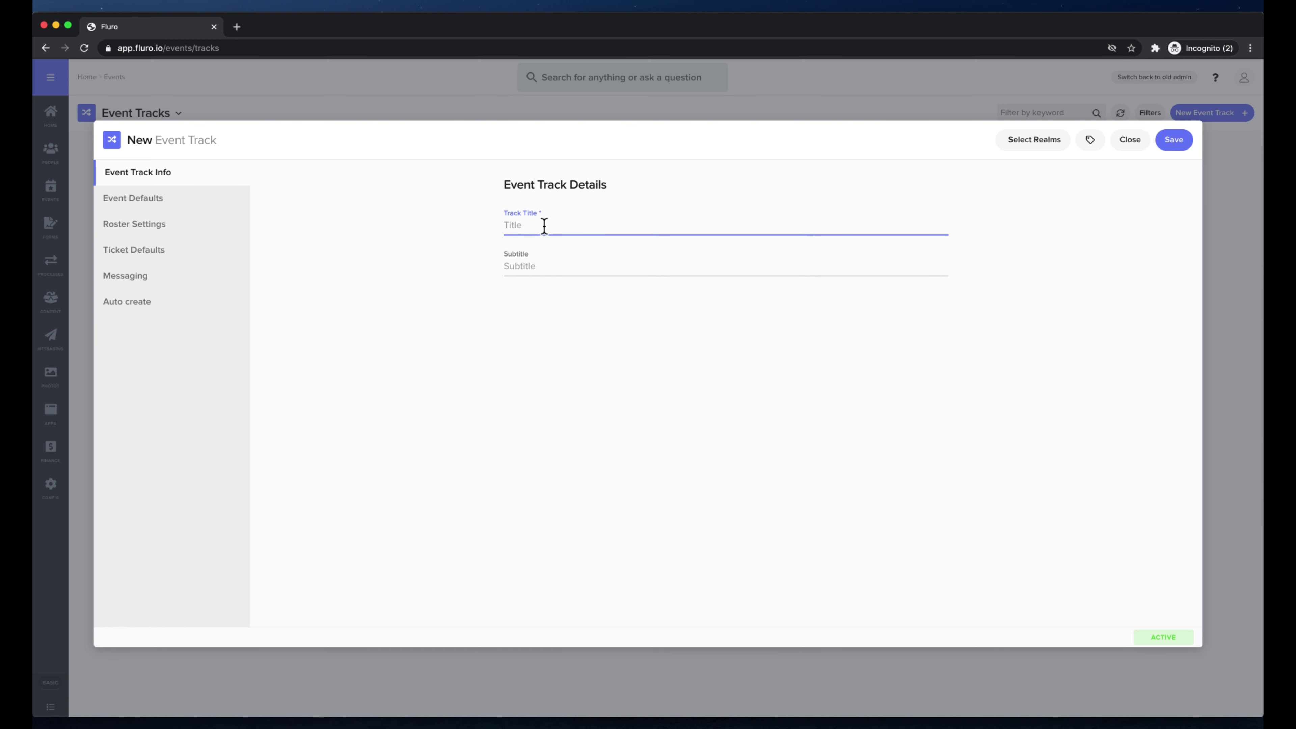
- Title the track 'Sunday Morning Service' and review its default start time, duration and check-in
text(Sunday Morn)
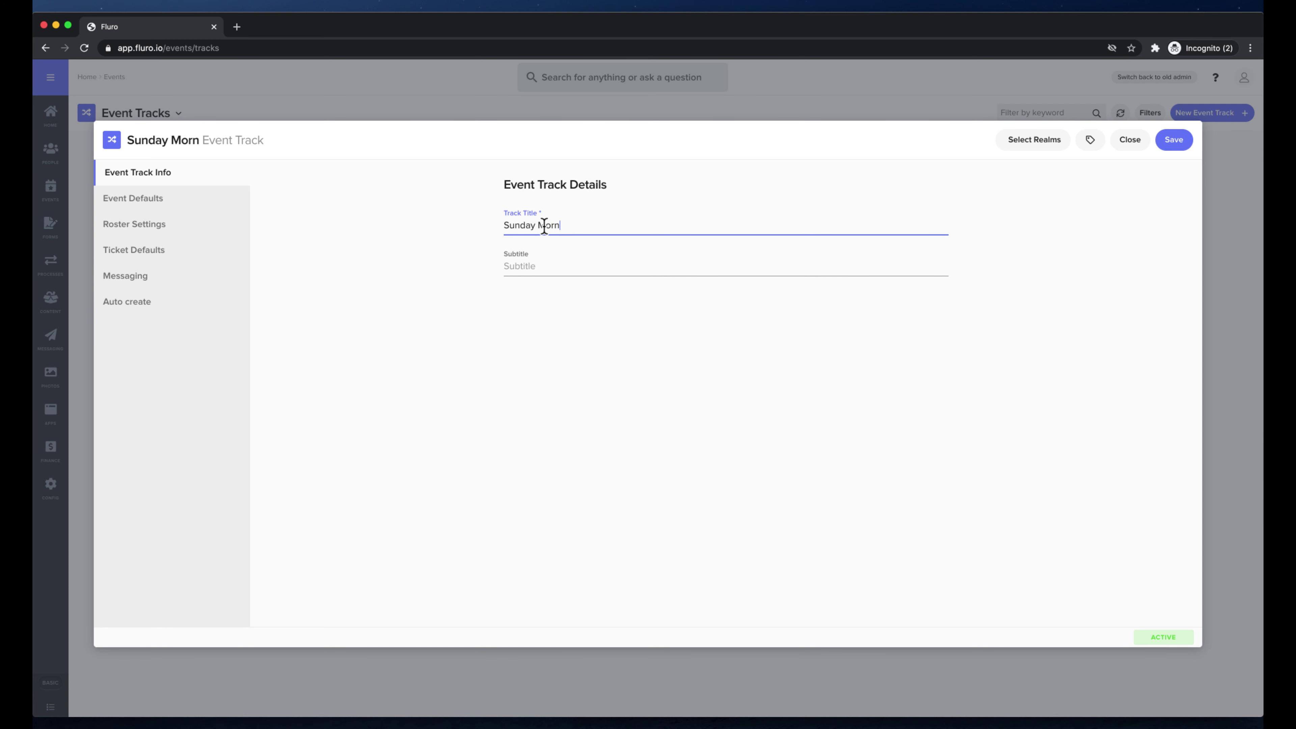
text(ing Service)
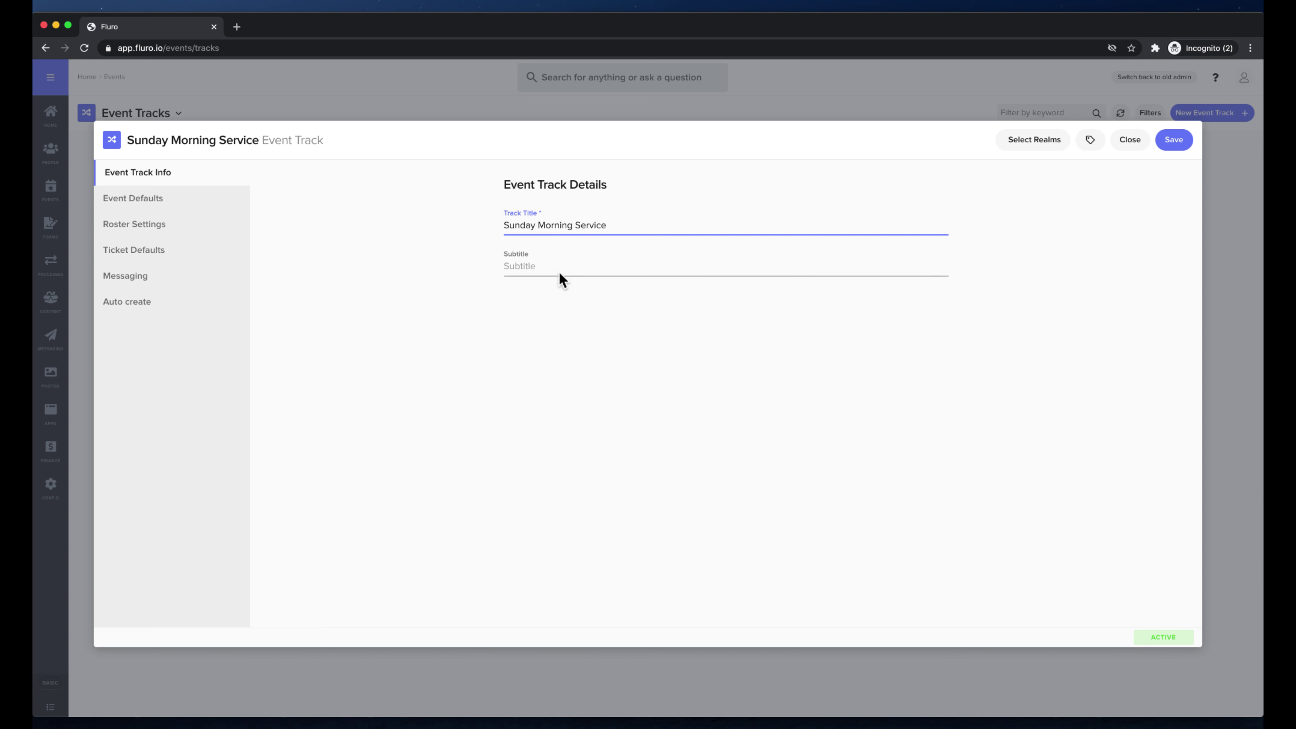
click(559, 272)
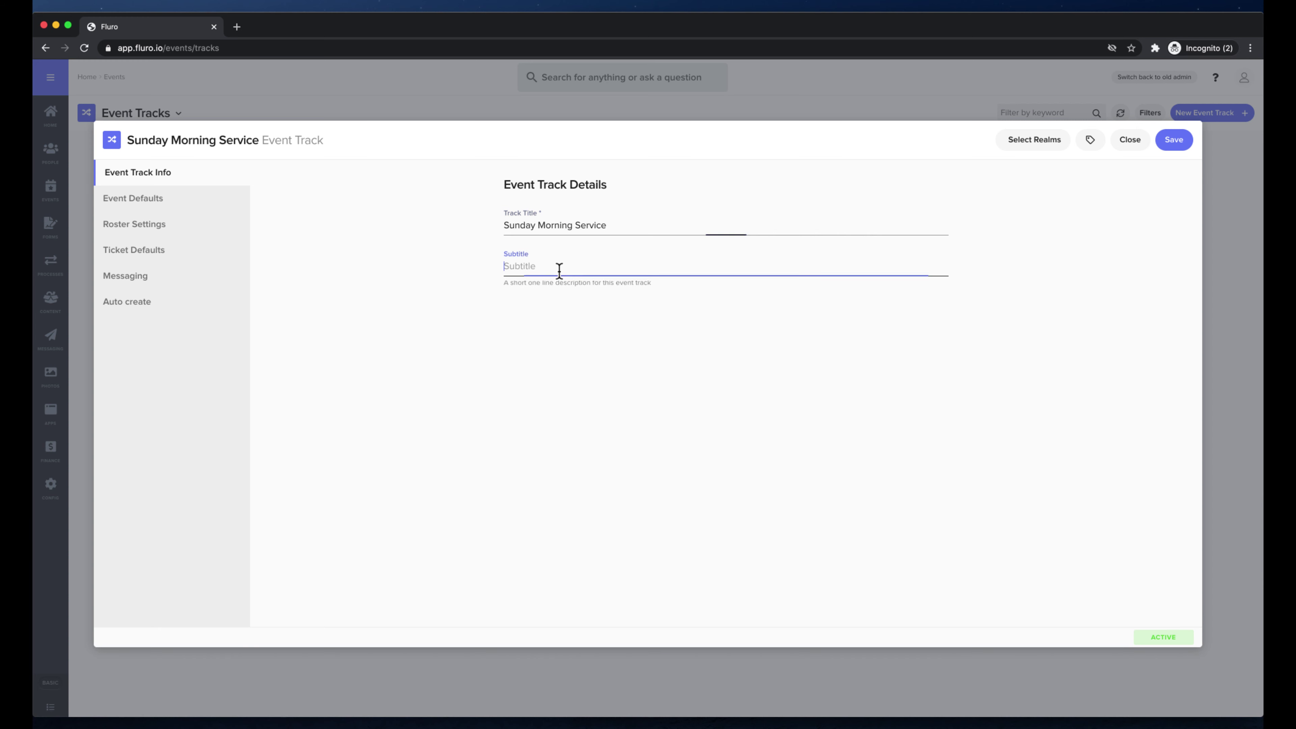
click(163, 207)
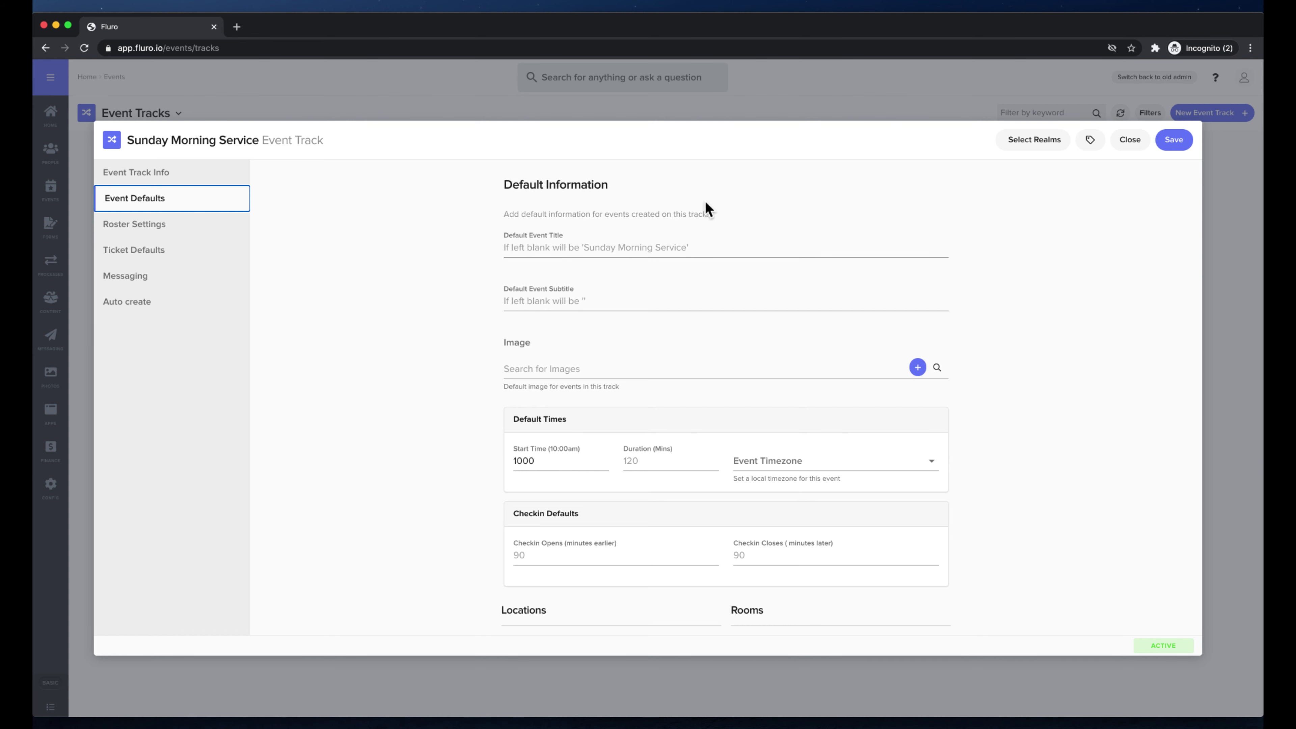
scroll(689, 252, down, 3)
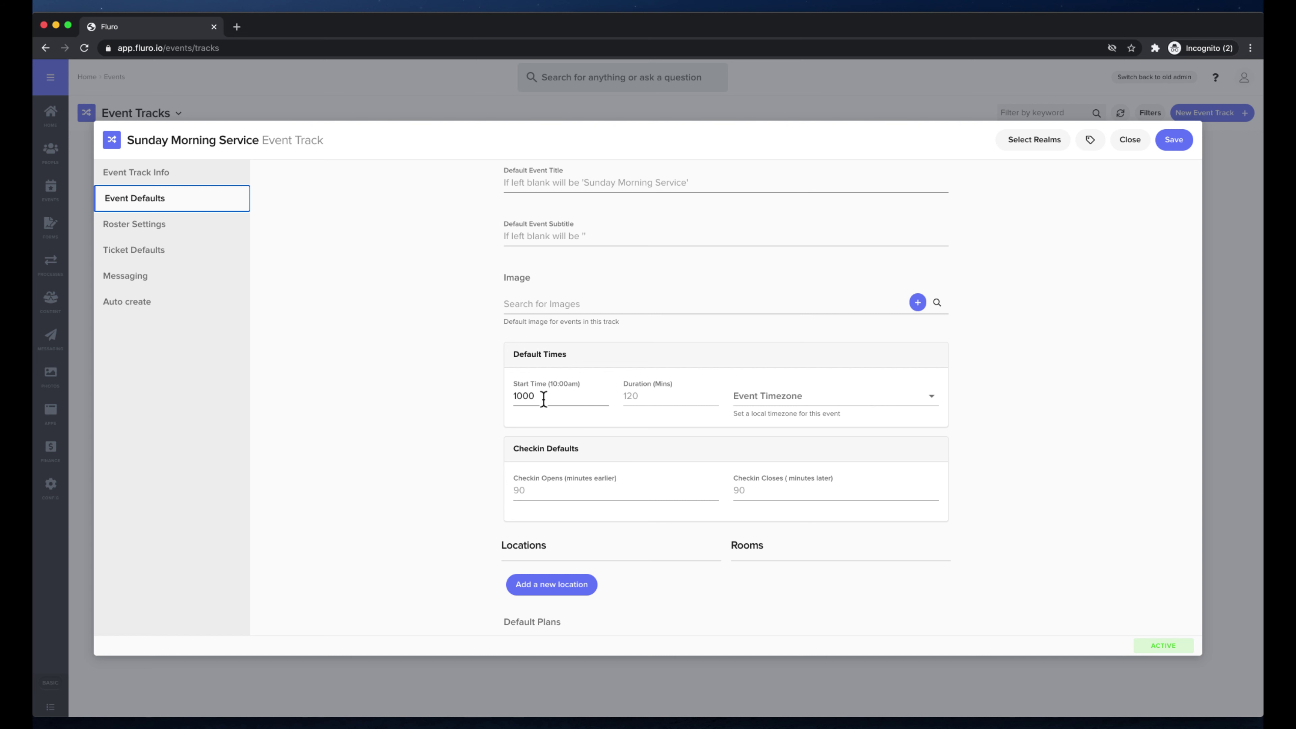
click(648, 396)
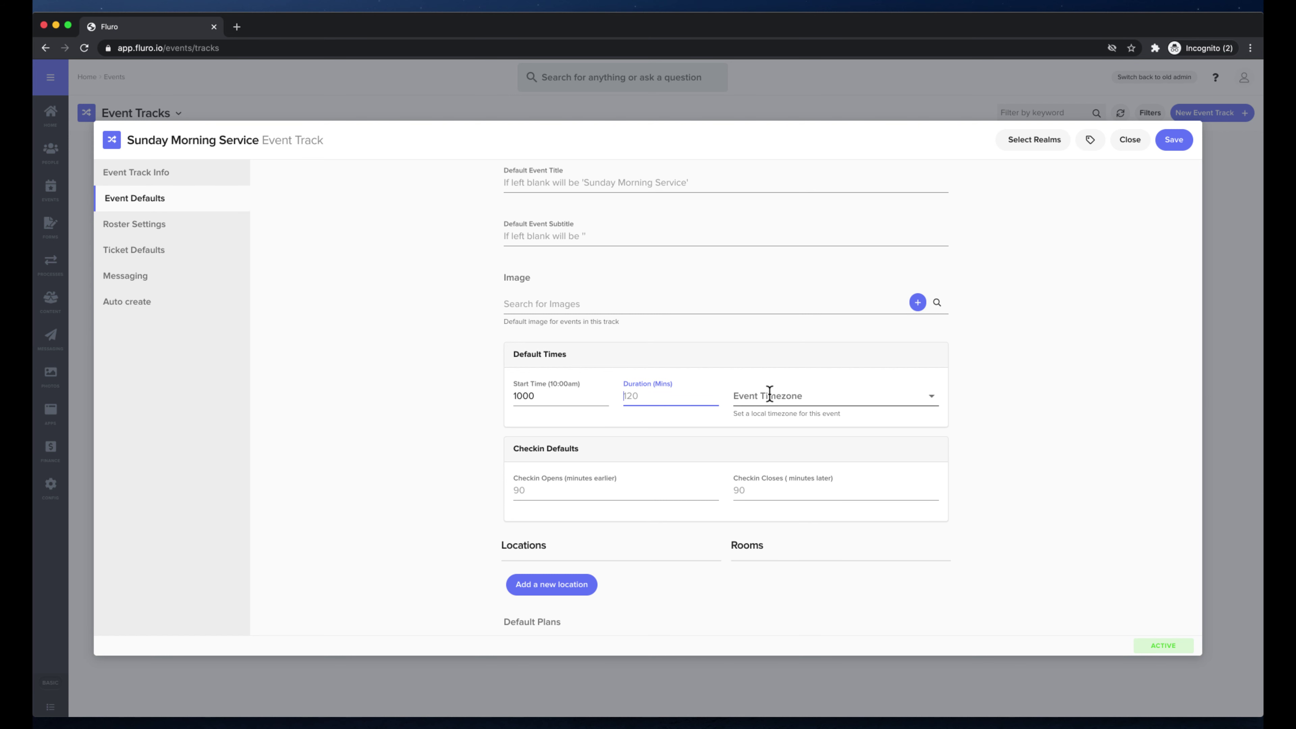
click(575, 489)
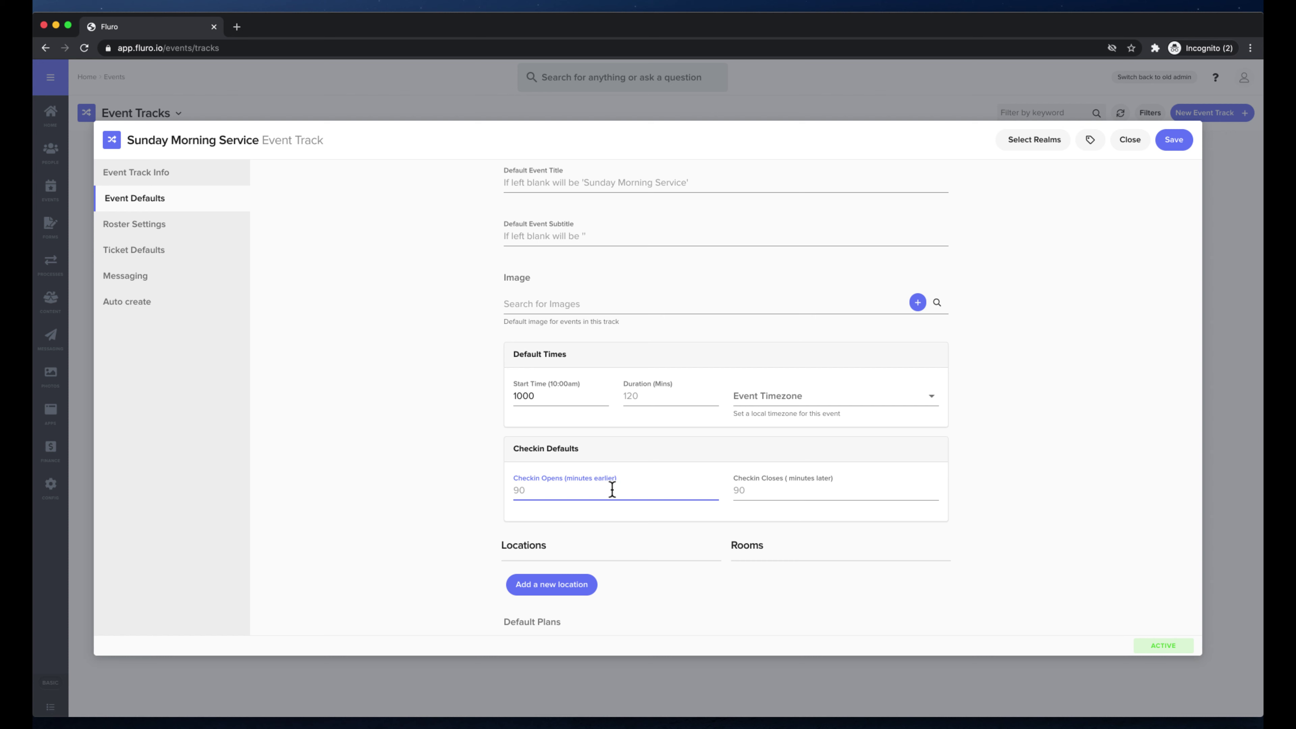
scroll(770, 493, down, 2)
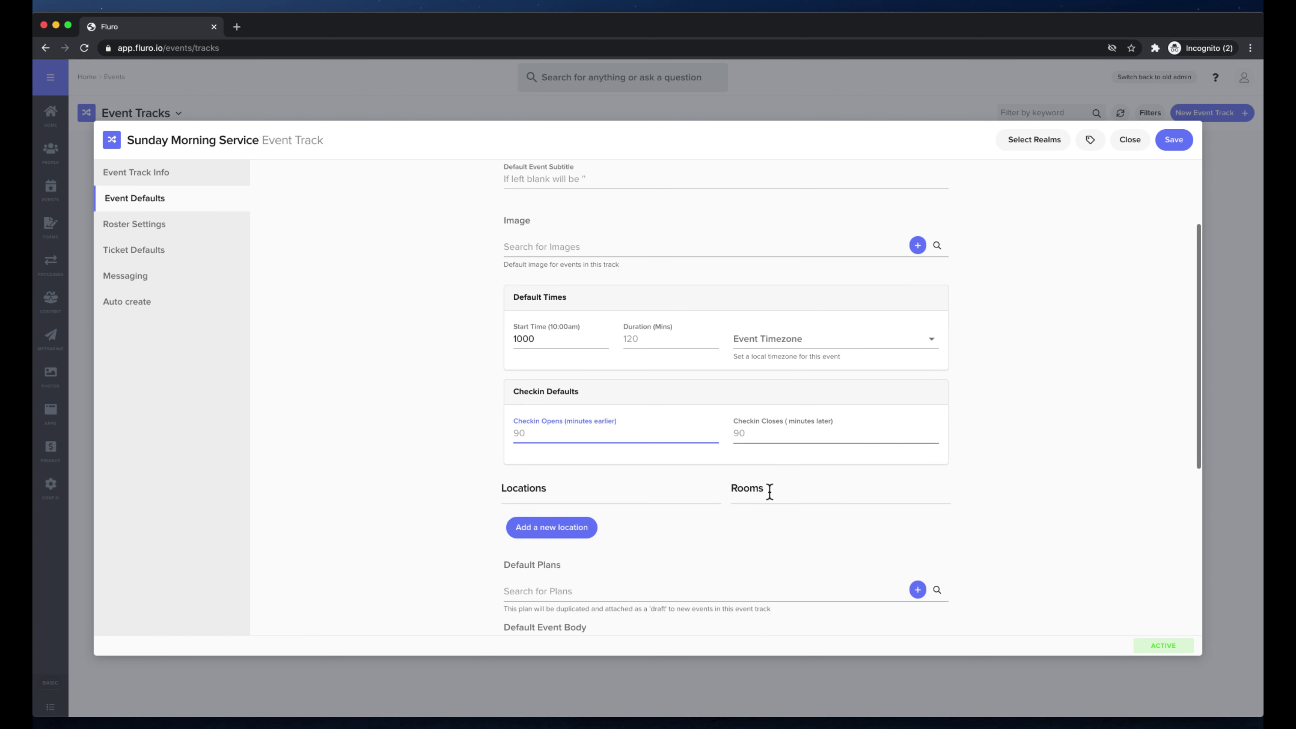
scroll(612, 530, down, 2)
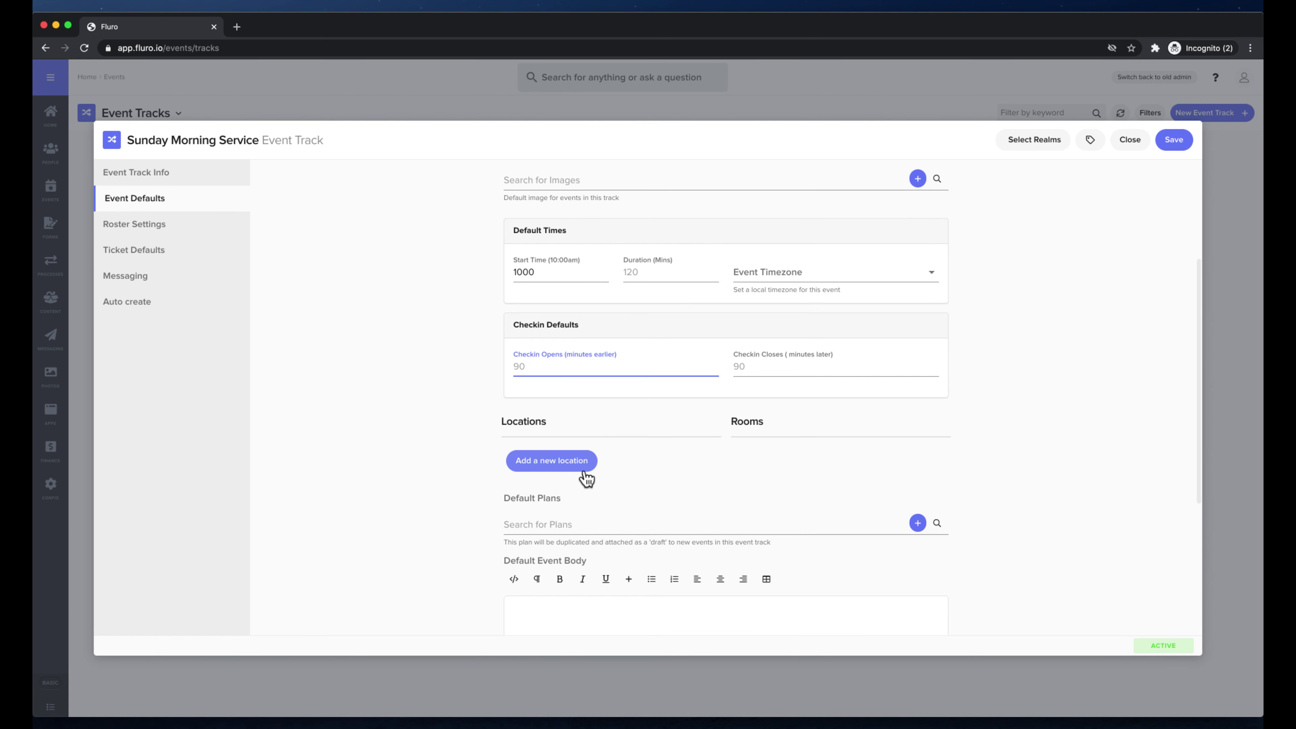
scroll(638, 440, down, 5)
scroll(654, 587, down, 2)
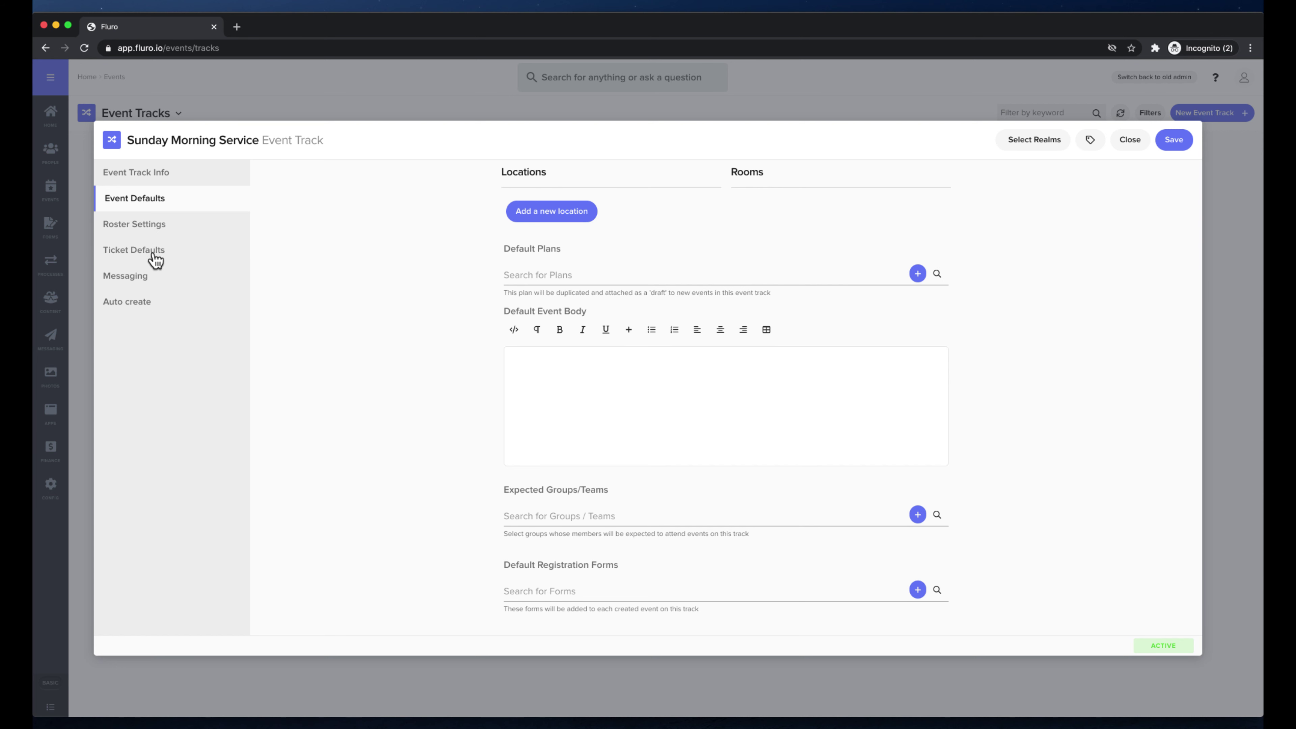
- Turn on auto-creation of 5 future events using the Service definition
click(148, 307)
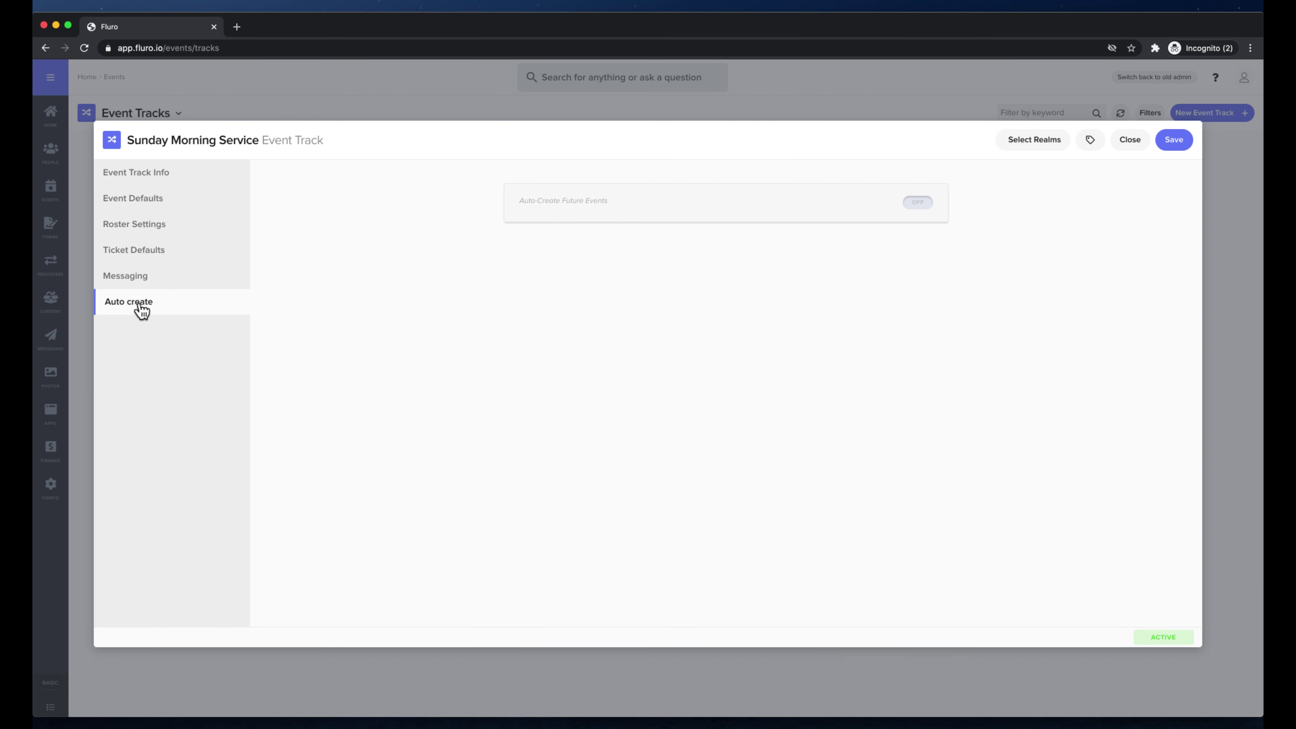
click(623, 203)
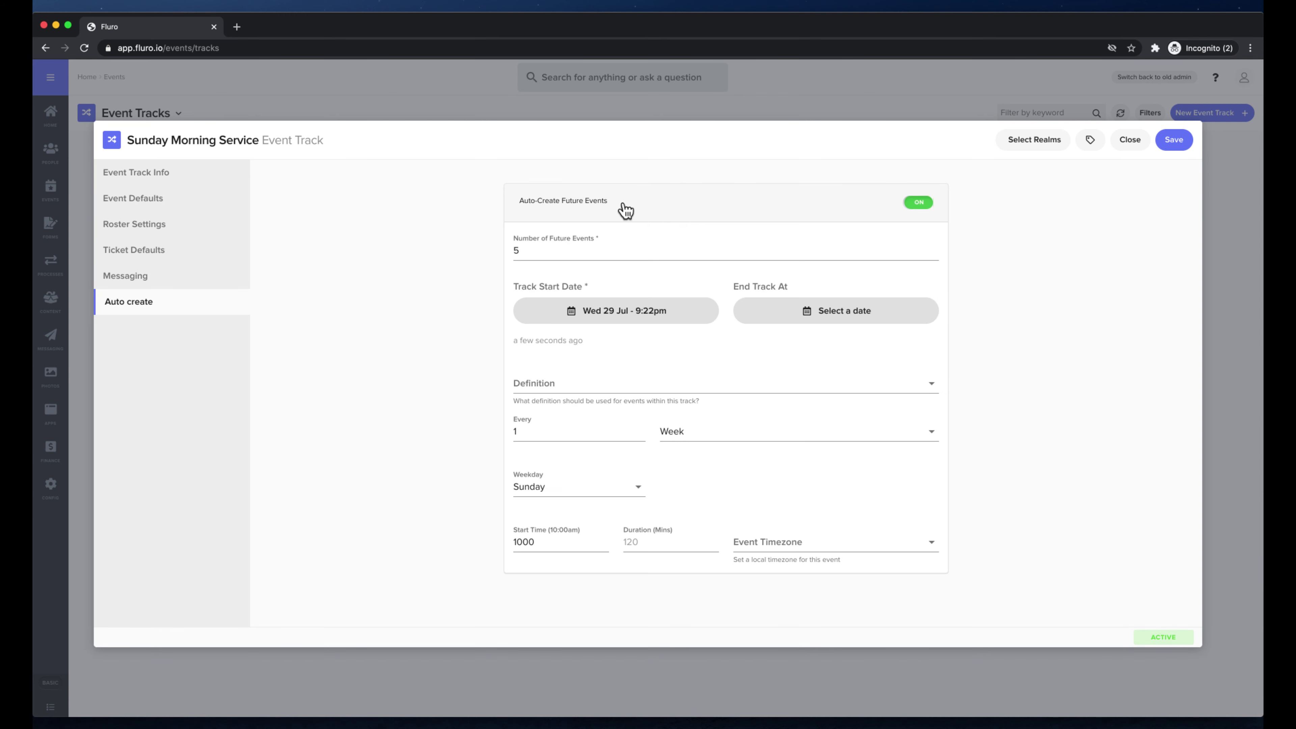
click(540, 250)
drag(542, 249, 494, 254)
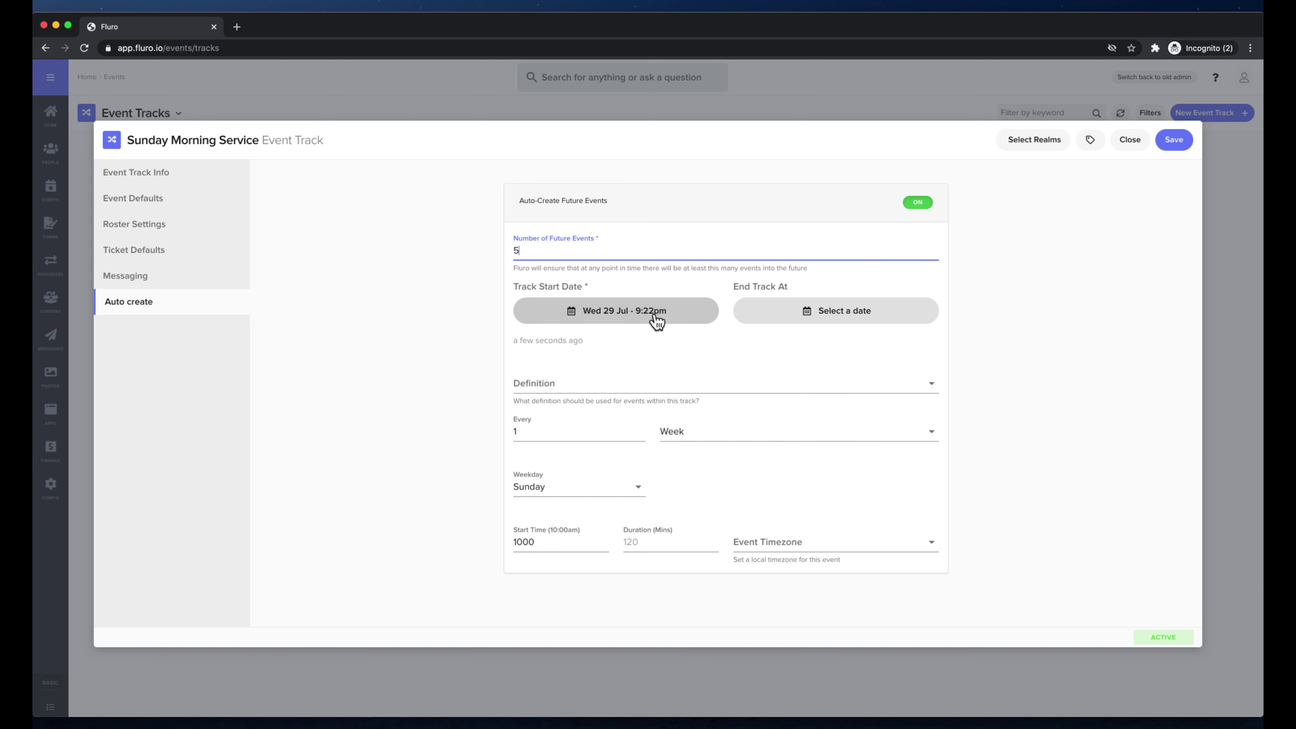
click(588, 382)
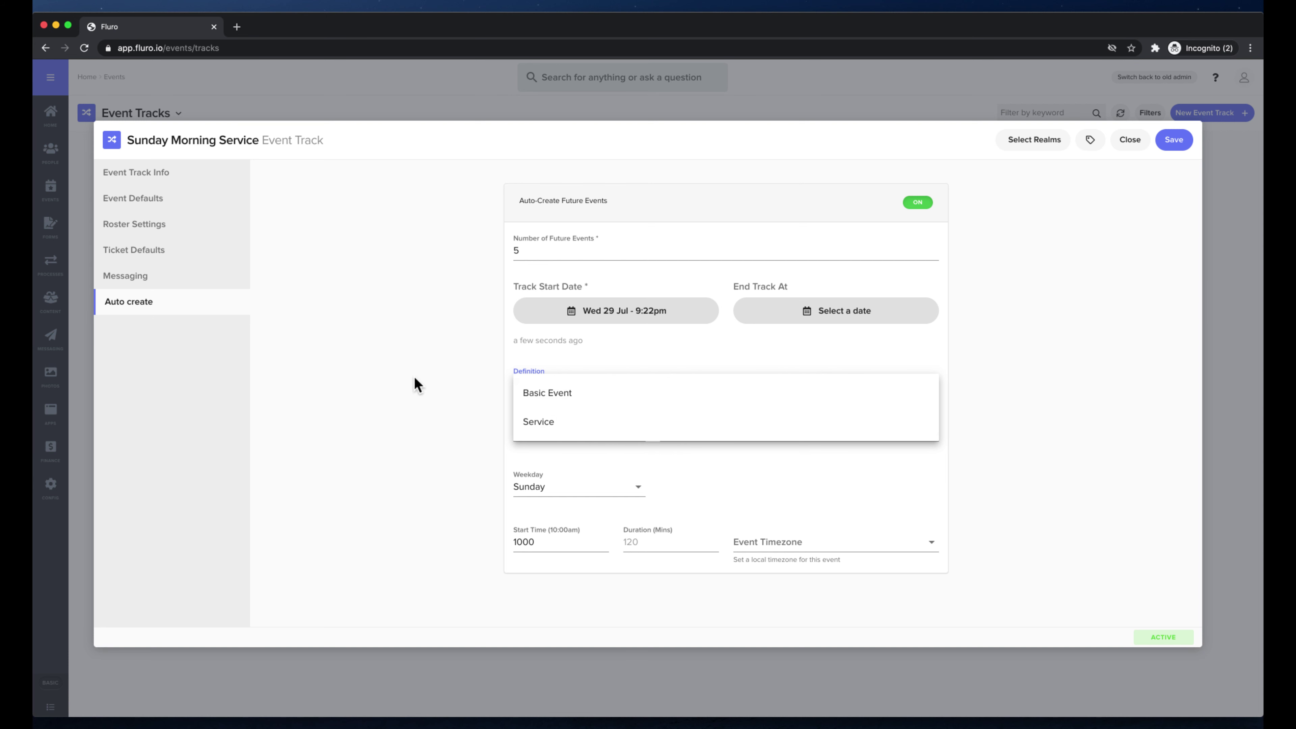
click(551, 422)
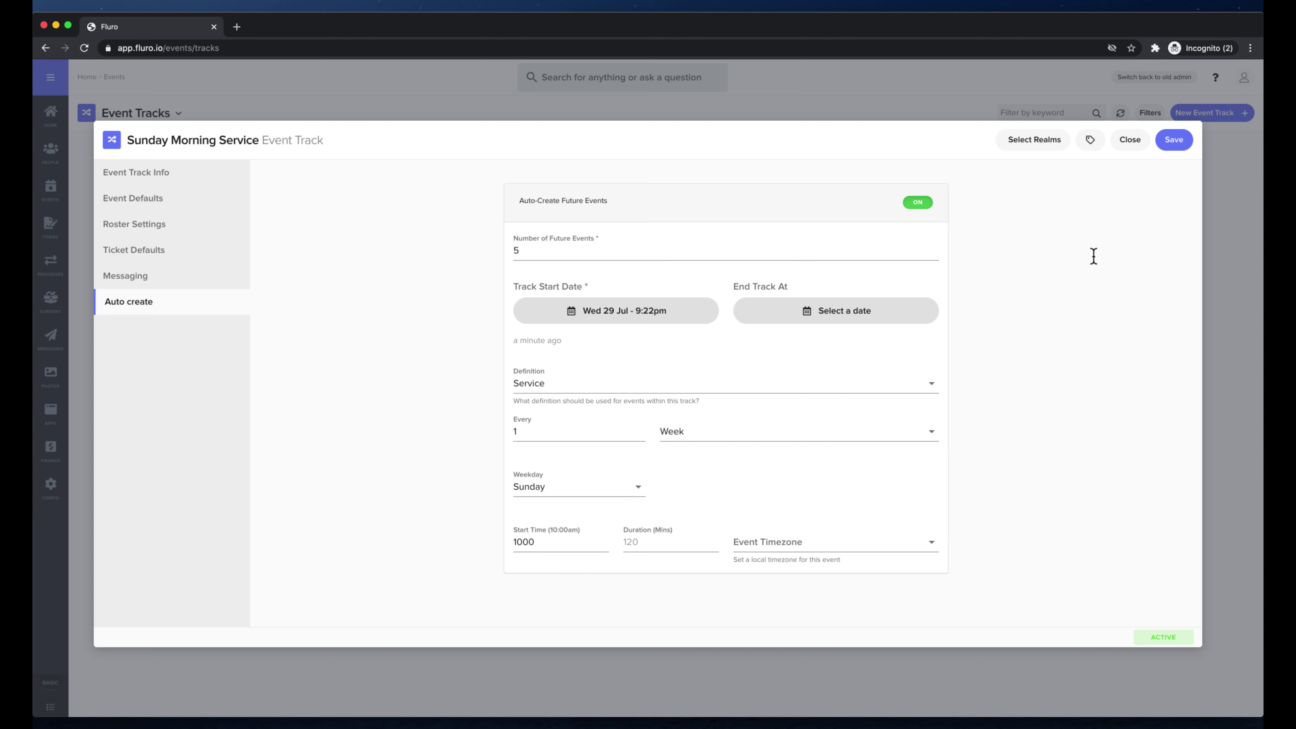
- Assign the track to the Melbourne Campus realm and save it
click(1046, 148)
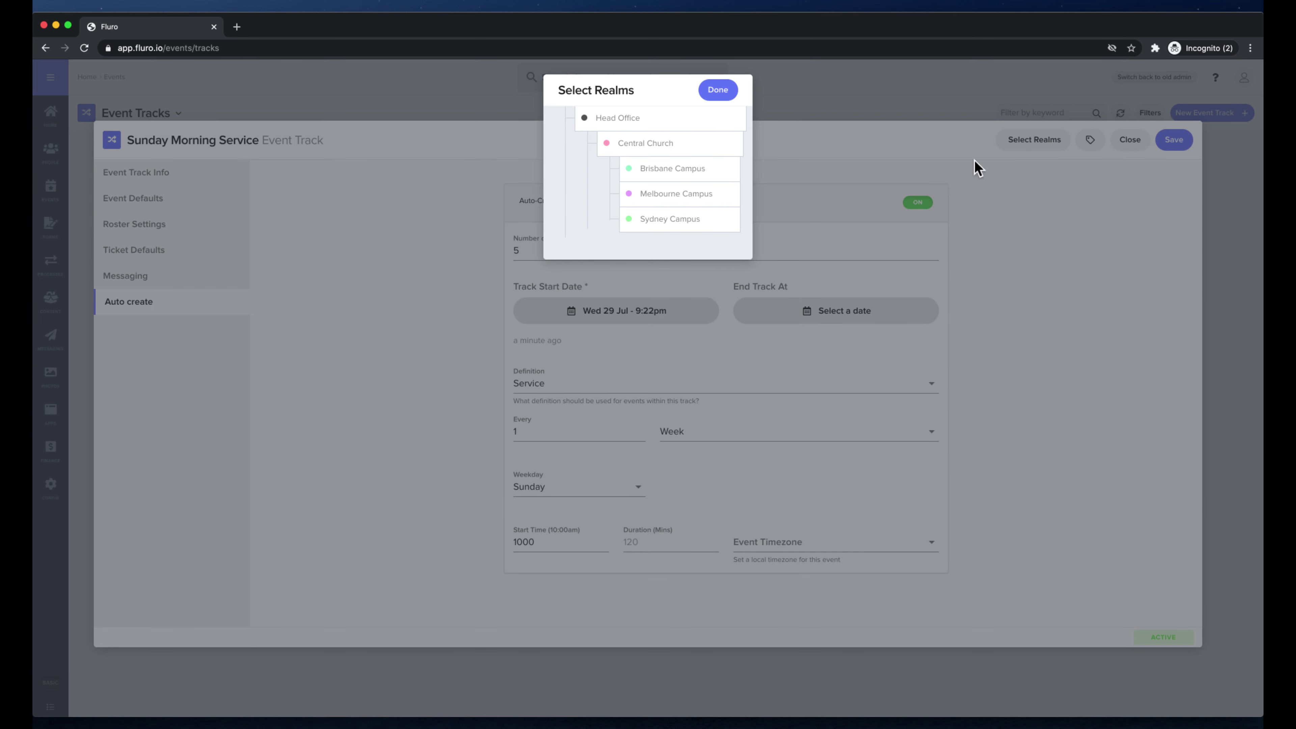
click(693, 203)
click(721, 91)
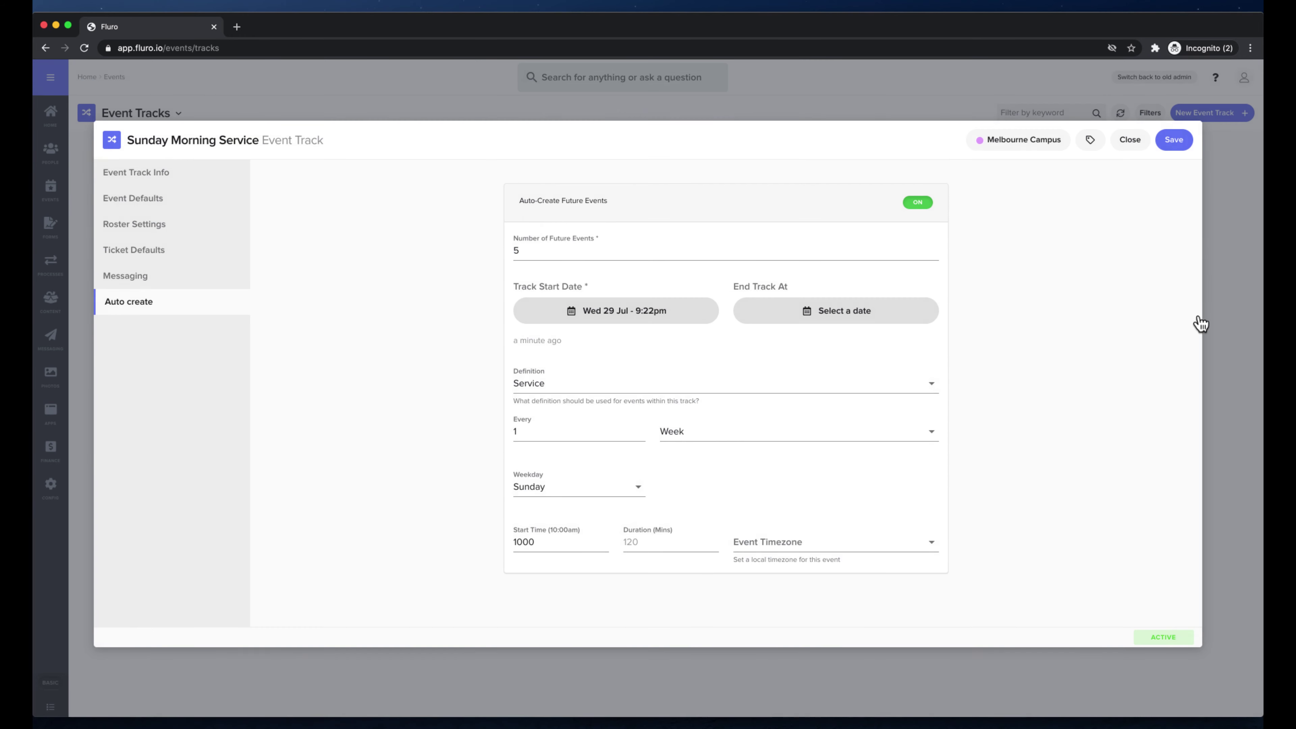
click(1174, 141)
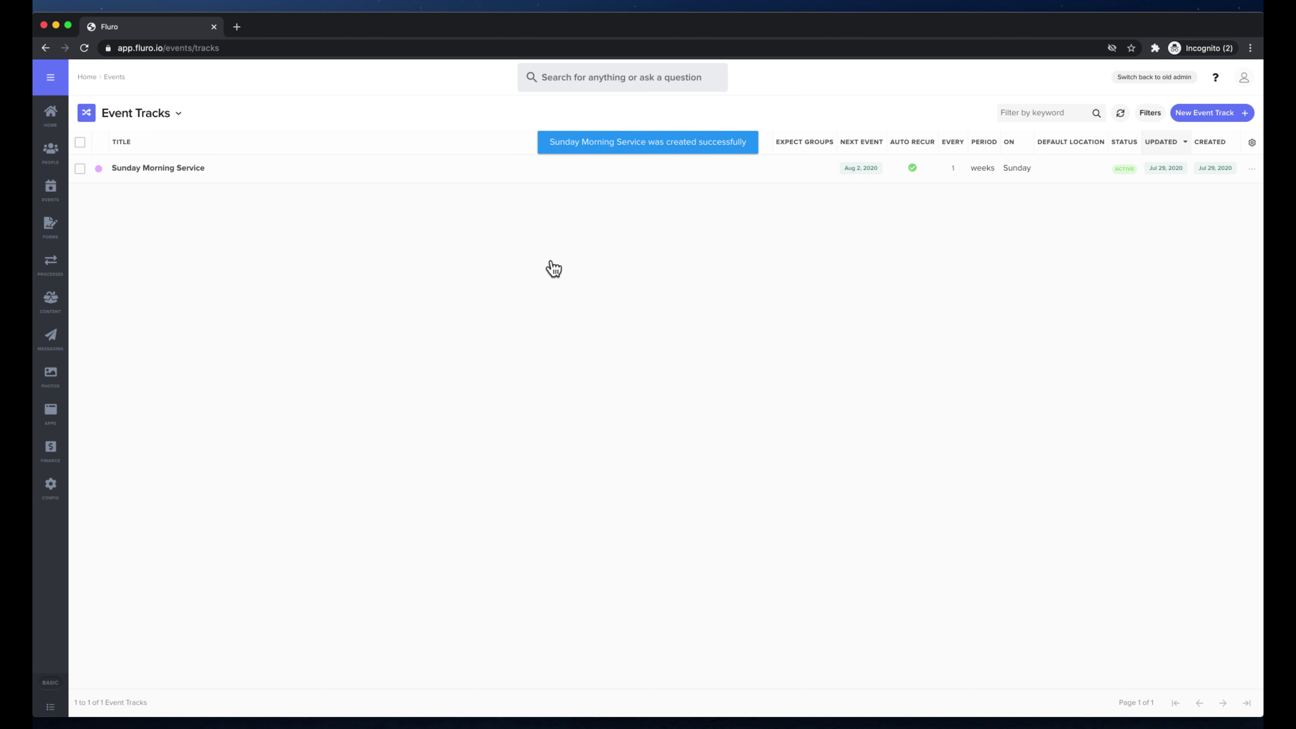
- Check the Sunday Morning Service track, then list its five August events from 2 to 30 August
click(201, 176)
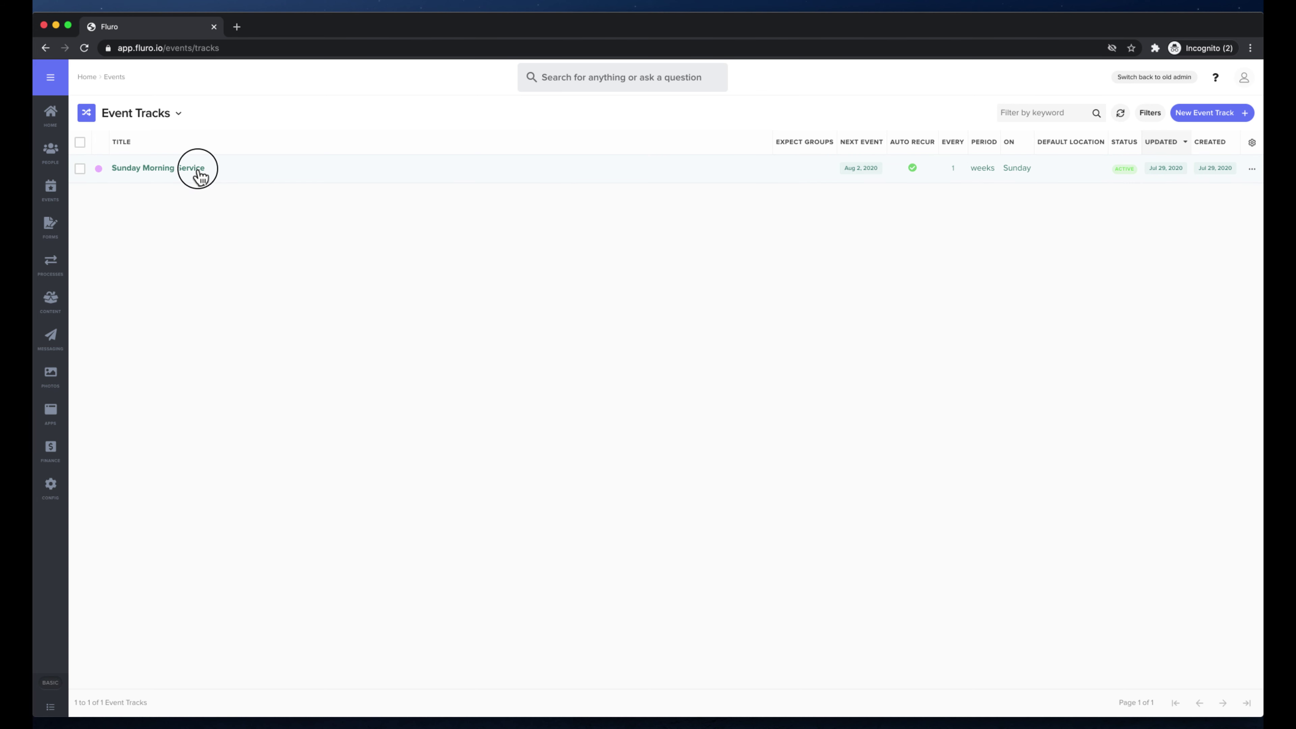
click(1191, 115)
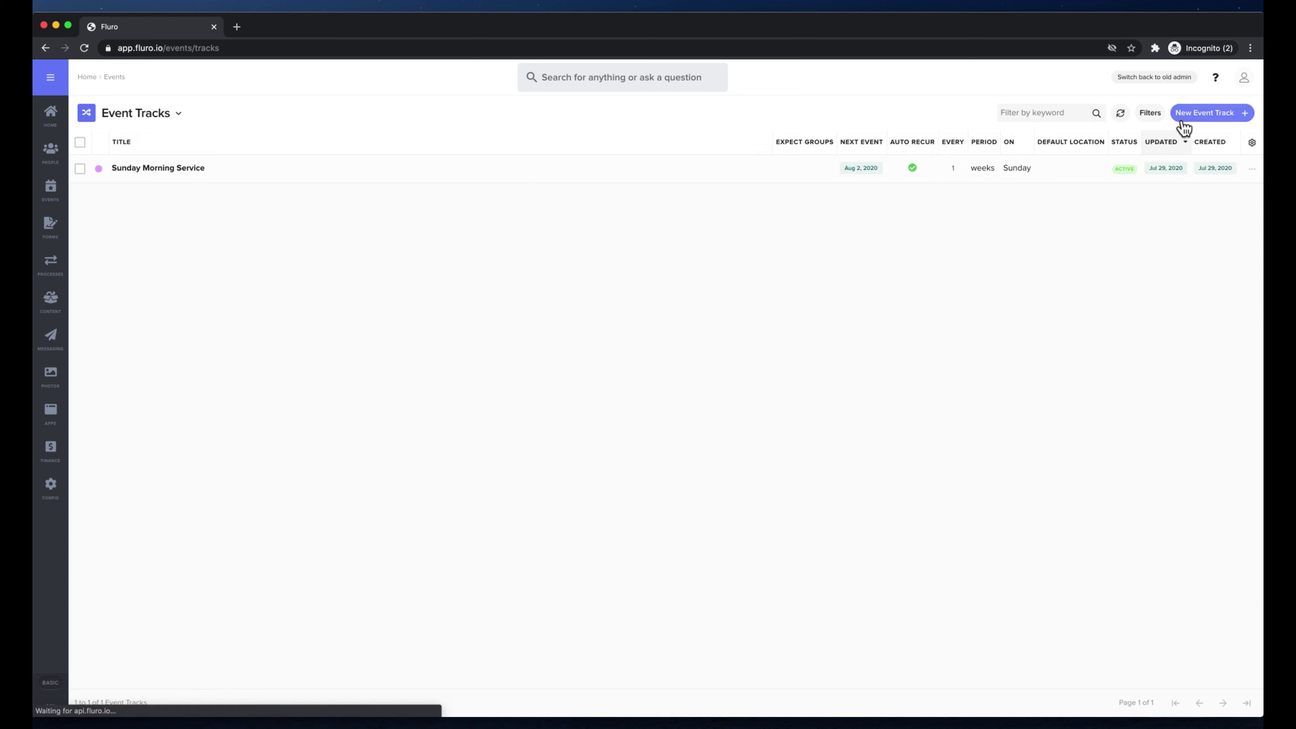
click(1250, 169)
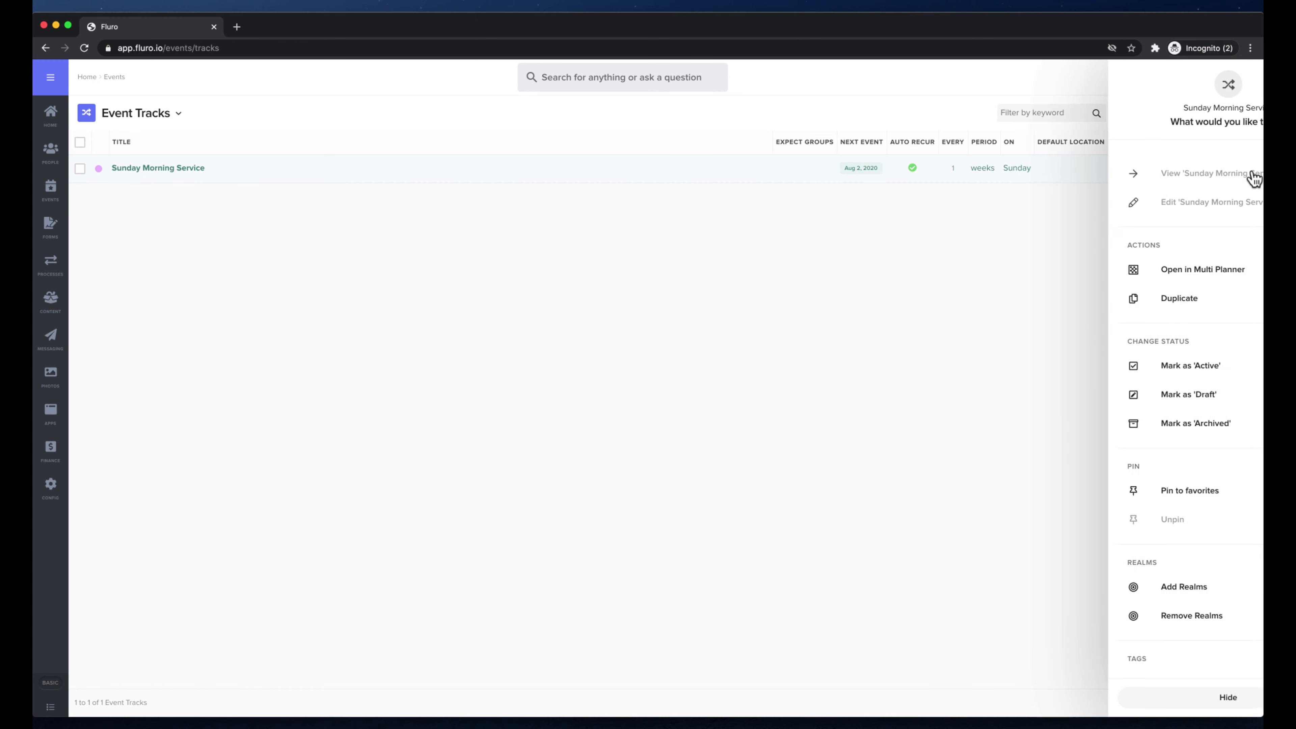
click(1113, 174)
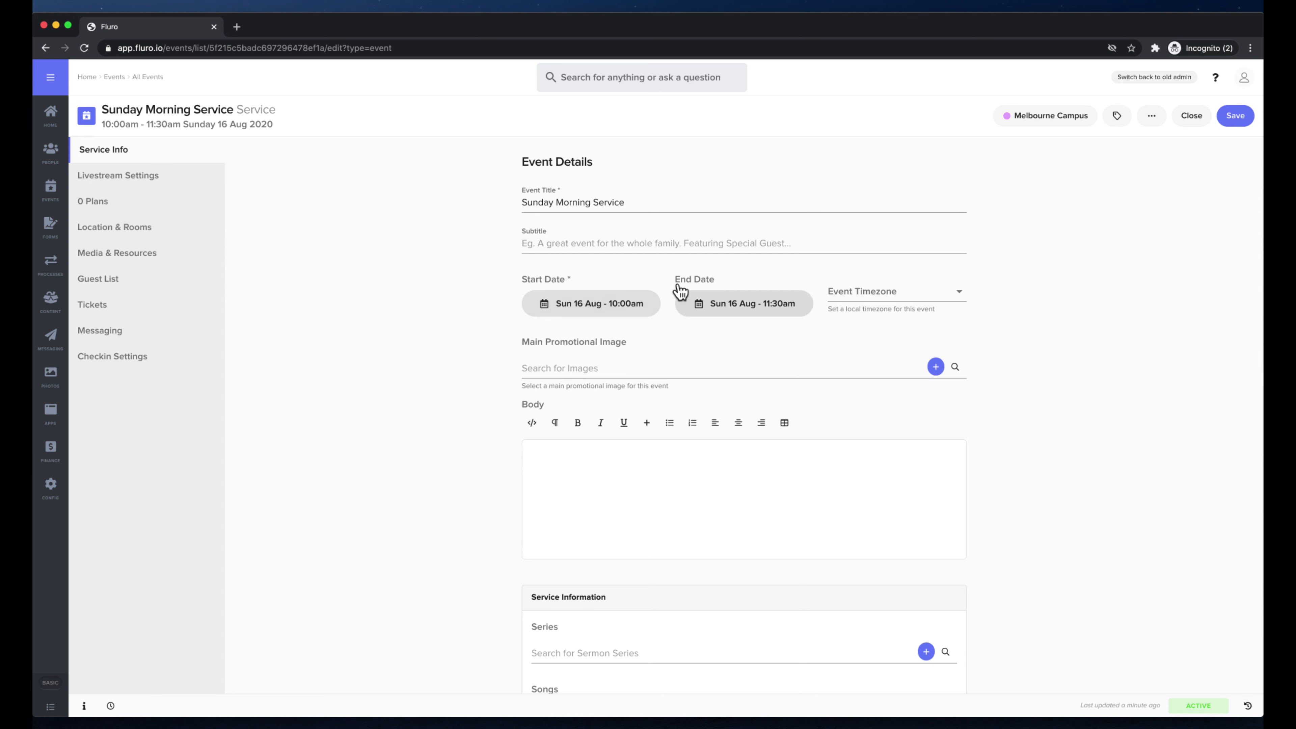
- Return to Event Tracks and show Sunday Morning Service's defaults: 1000 start, 120-minute duration
click(1184, 121)
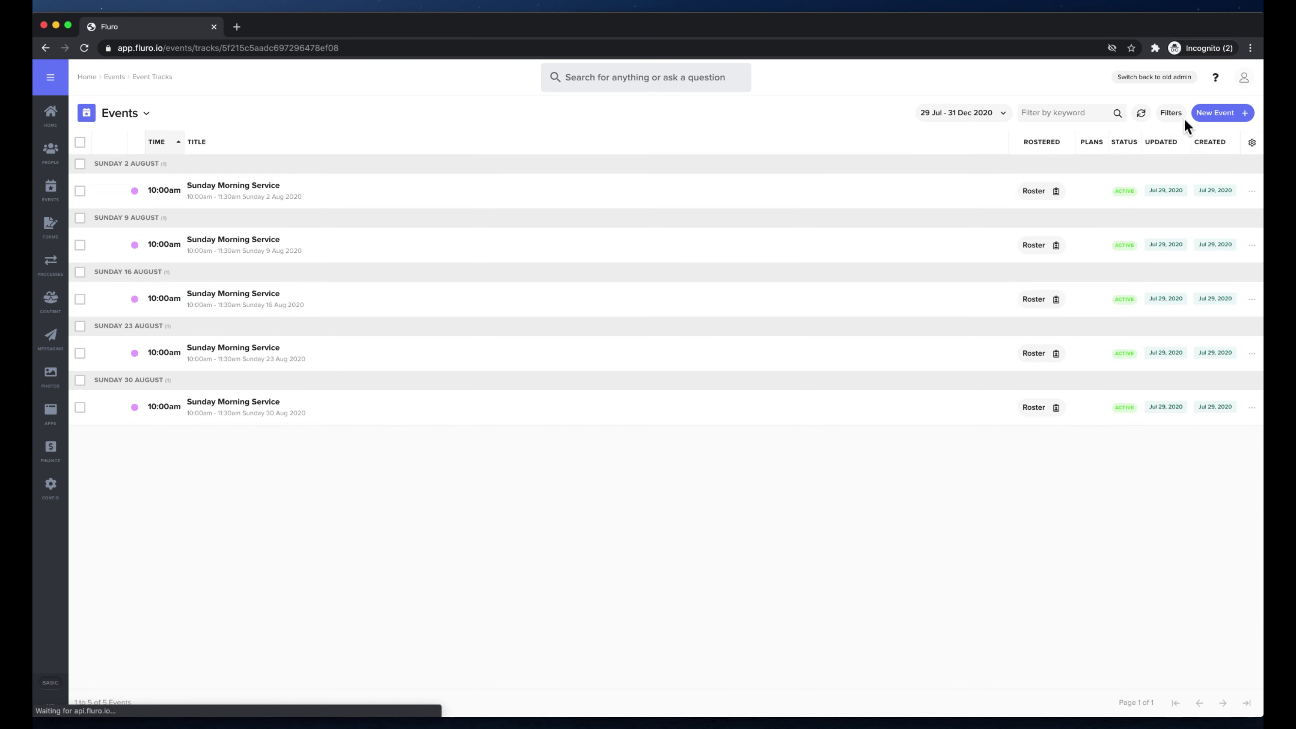
mouse_move(55, 201)
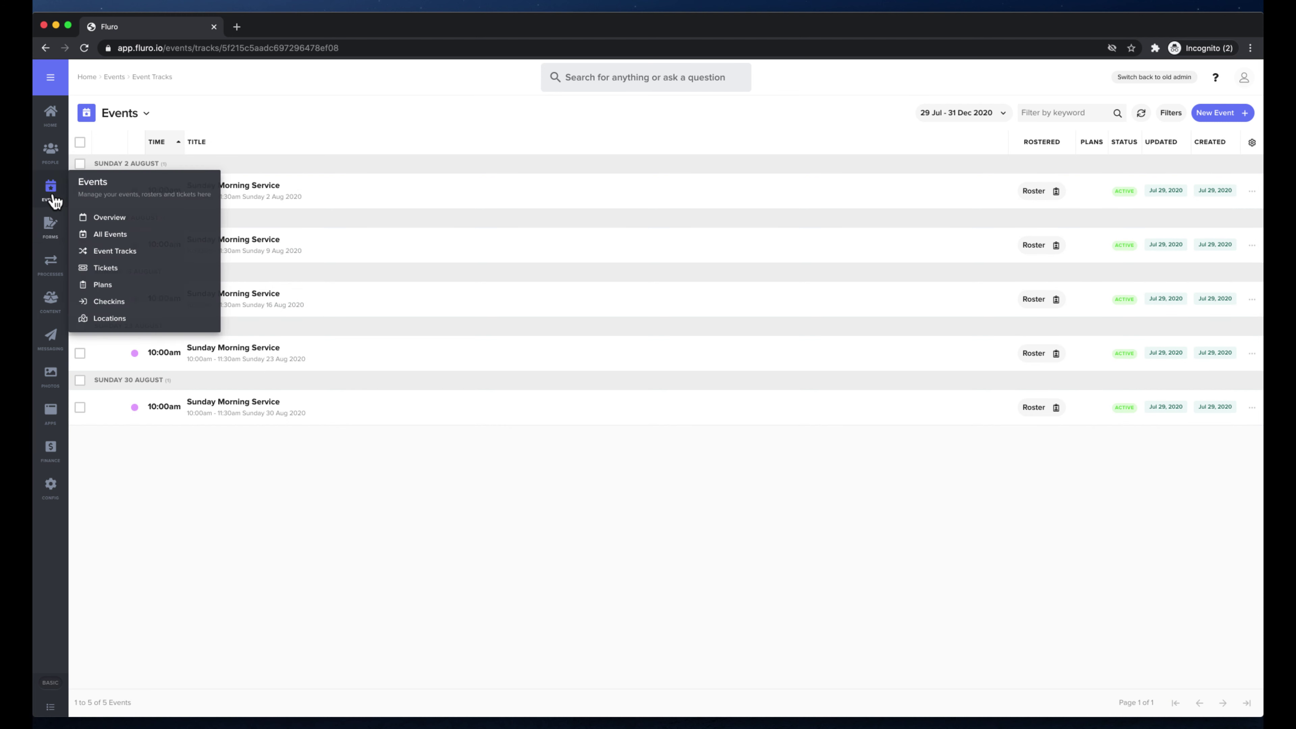
click(120, 252)
click(397, 167)
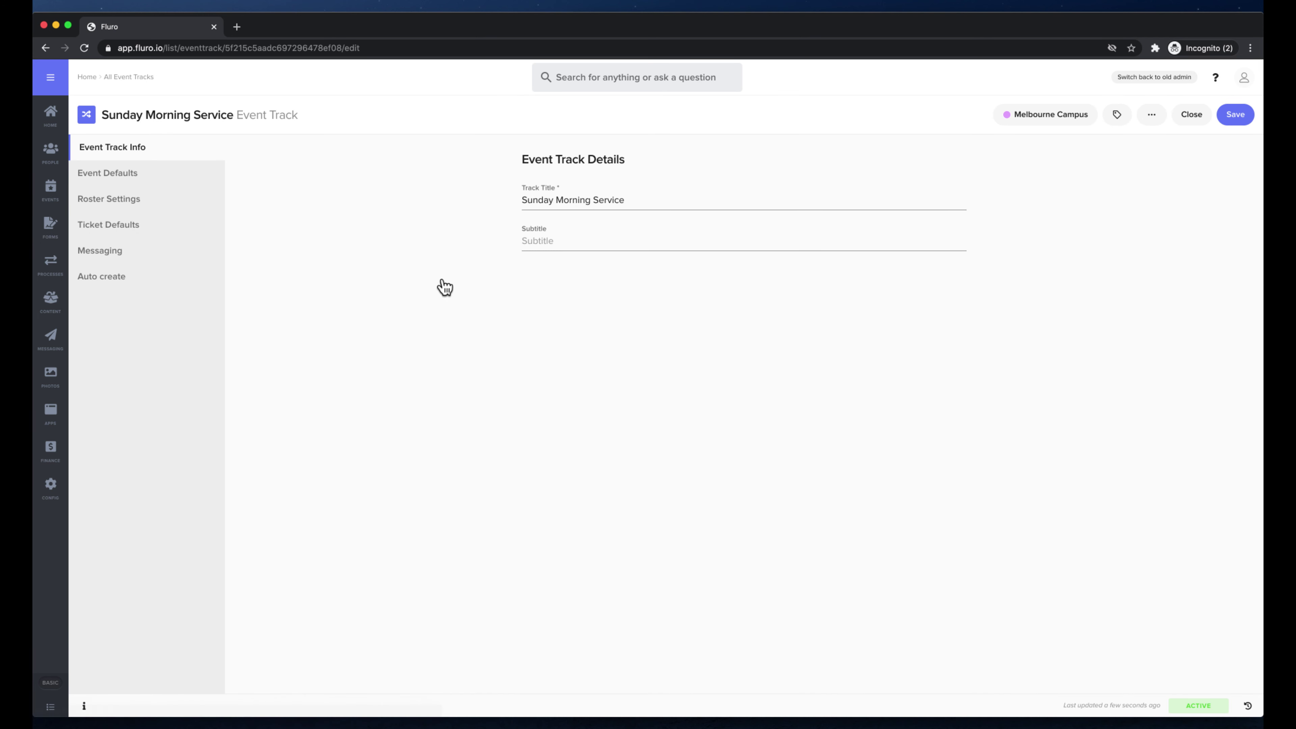
click(144, 176)
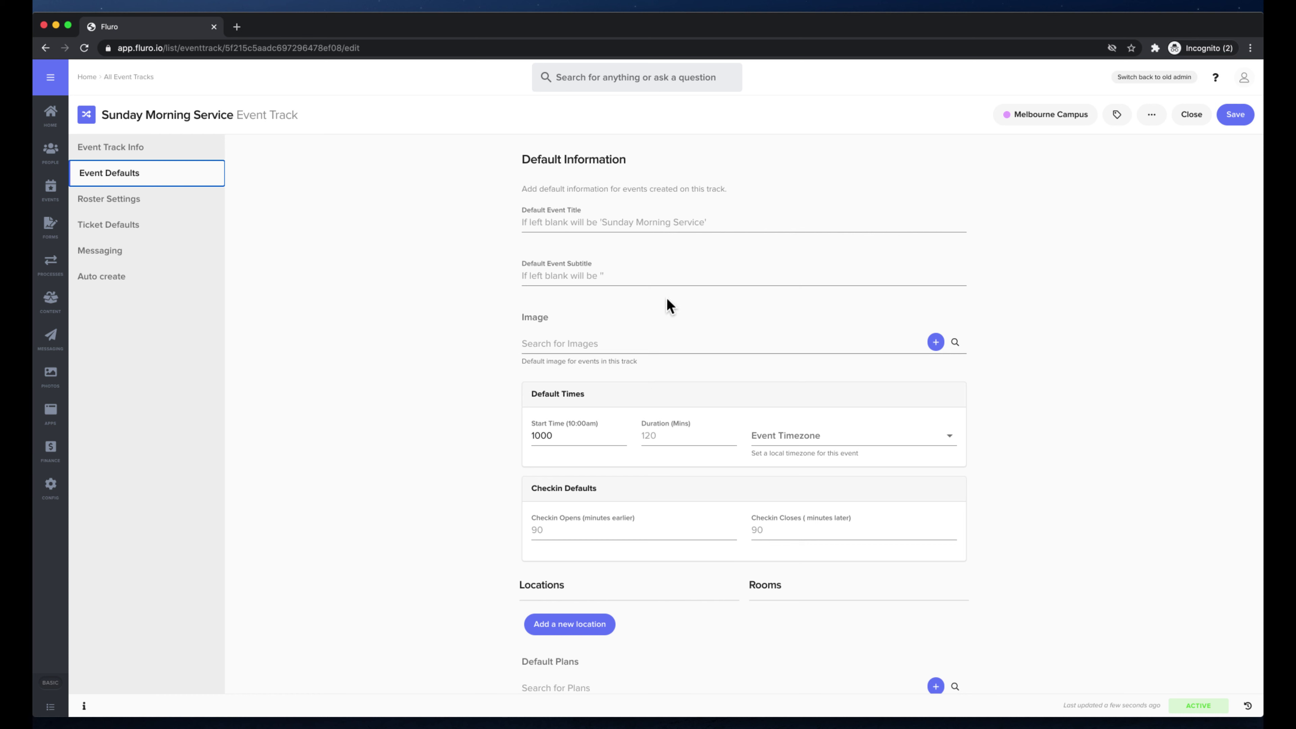